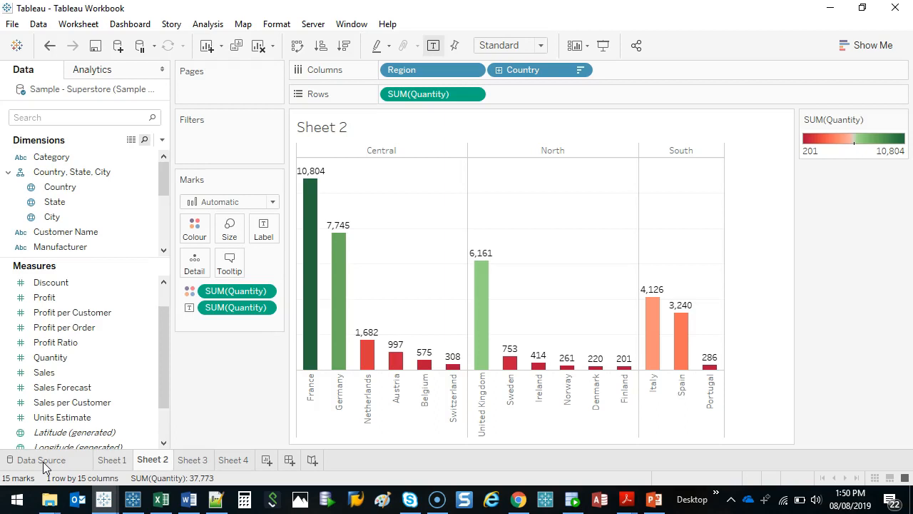
Step: Look over the quick table calculation options available for SUM(Quantity) on Rows, without applying any
right_click(452, 99)
click(548, 341)
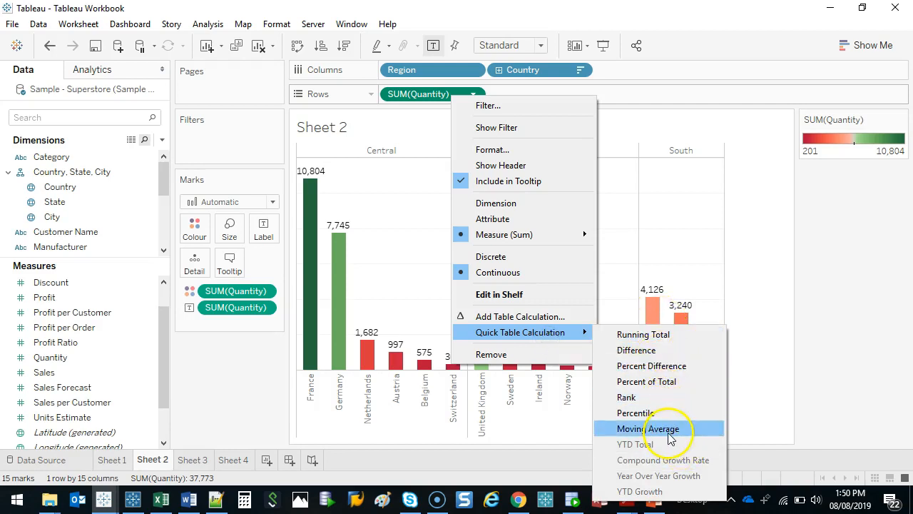
click(668, 234)
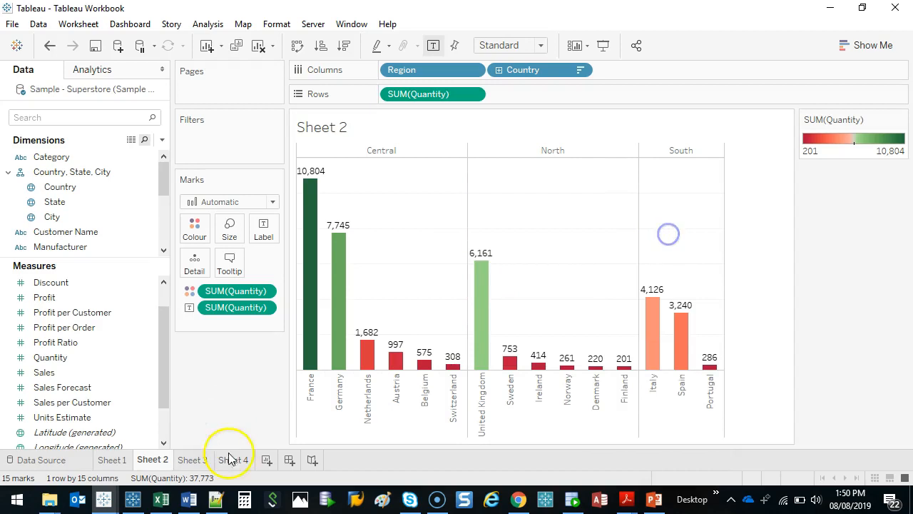
Step: Add a new blank worksheet to the workbook
click(265, 460)
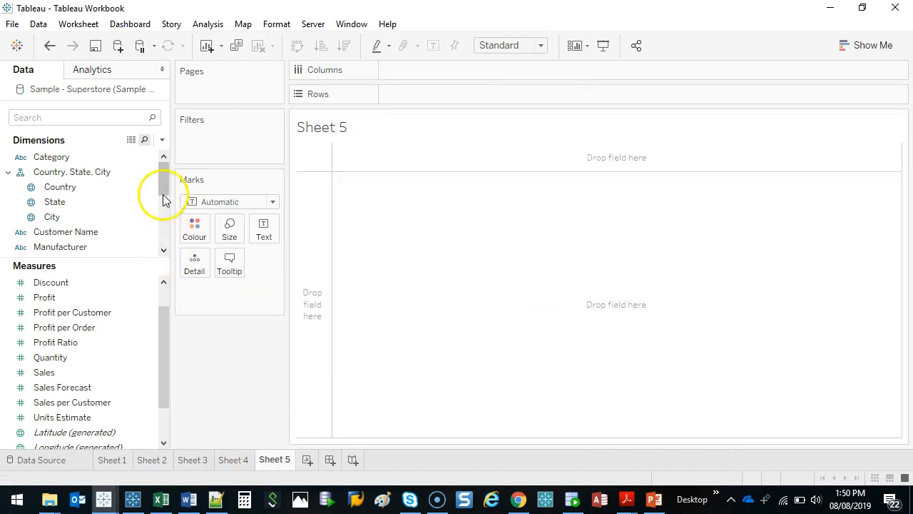
drag(163, 175, 158, 200)
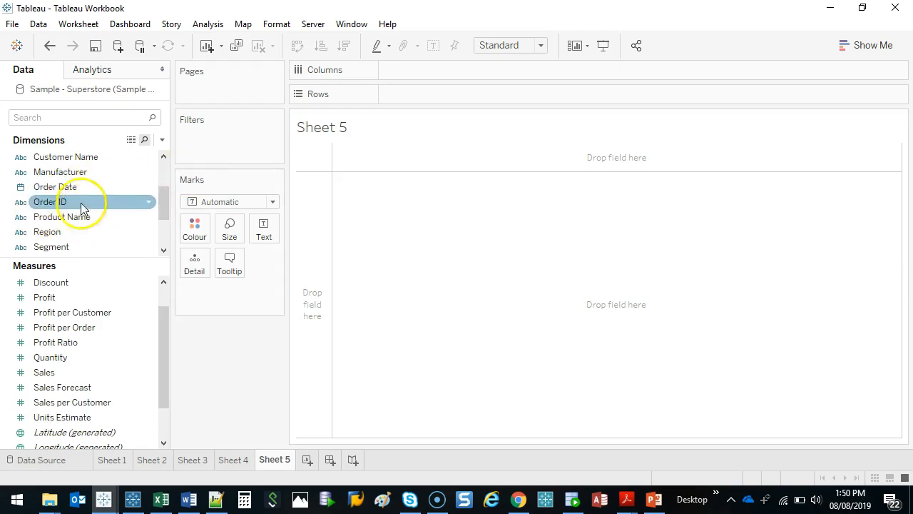
click(66, 188)
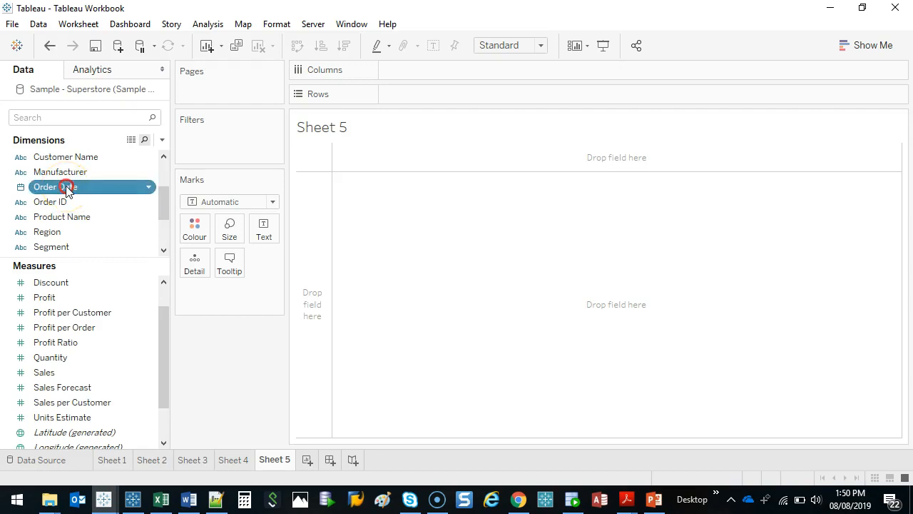
drag(85, 187, 426, 68)
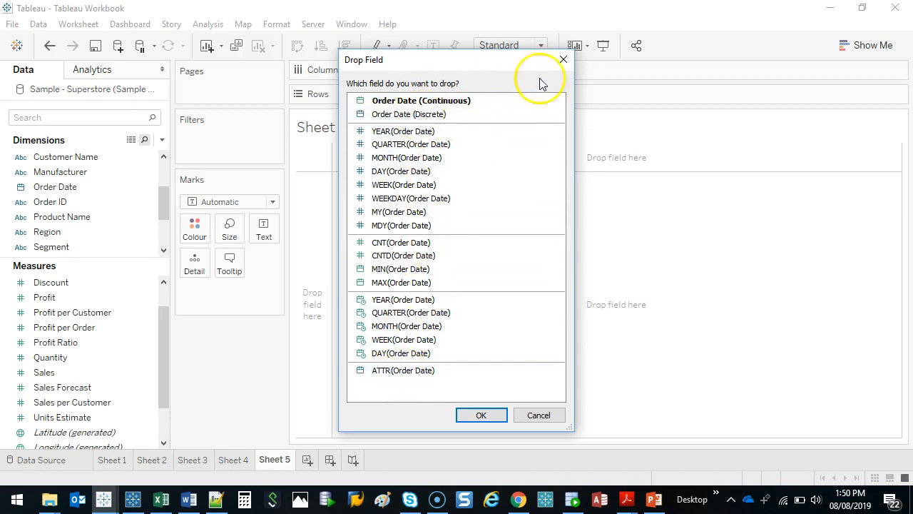
click(563, 60)
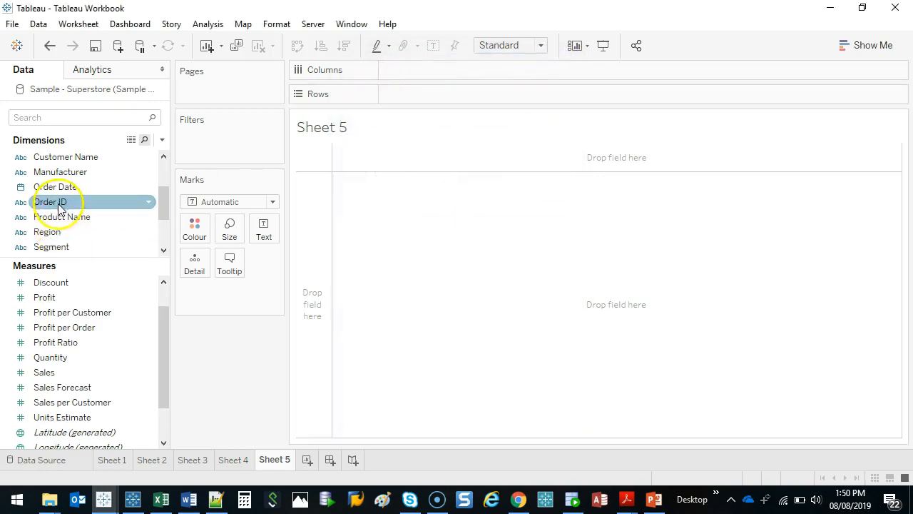
Step: Place Order Date on Columns by year, expand it to quarters, and collapse it back to years
scroll(86, 216, down, 1)
scroll(81, 217, up, 1)
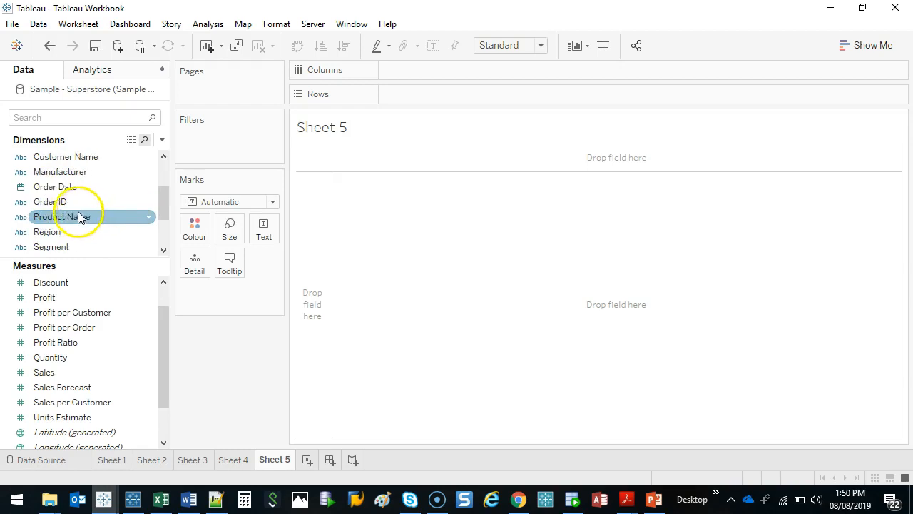
drag(78, 188, 431, 66)
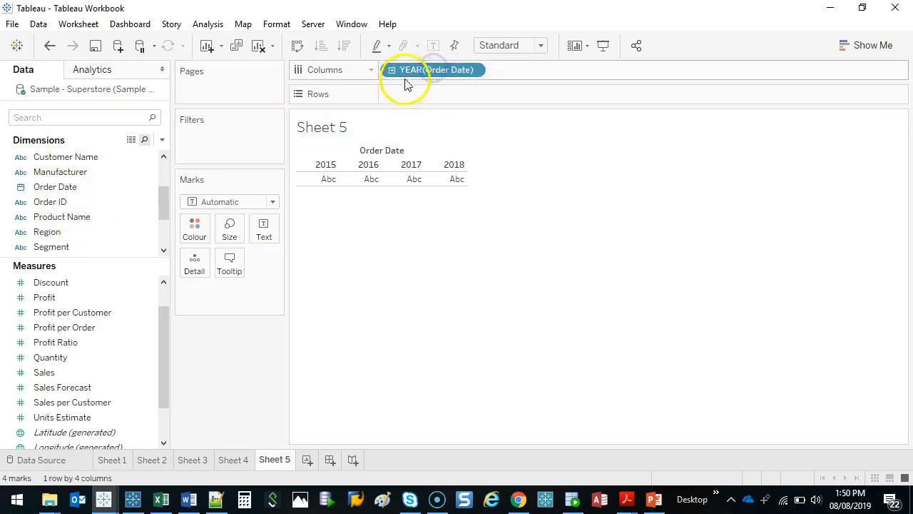
click(392, 71)
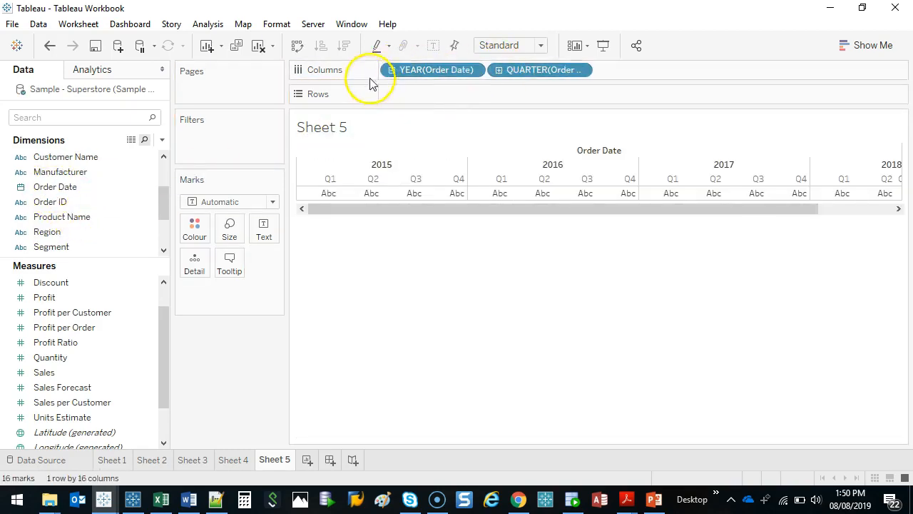
click(392, 72)
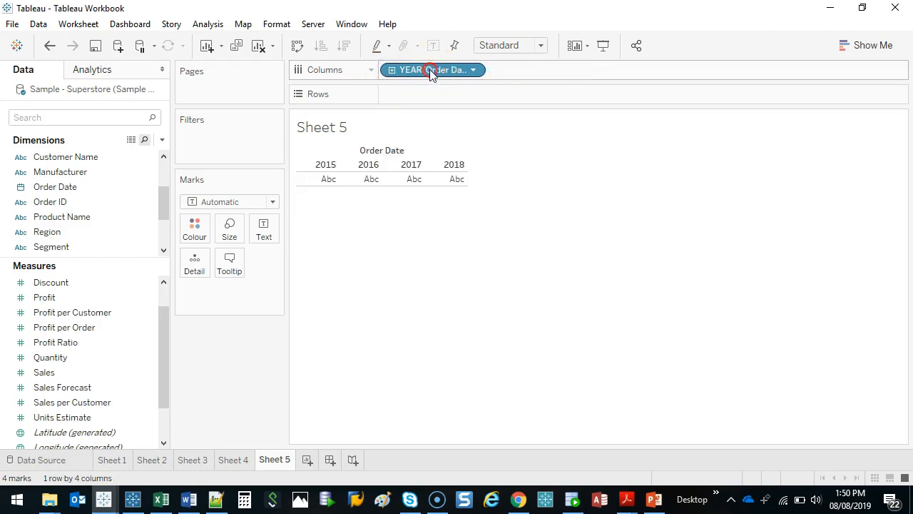
Step: Review the date-level options of the Order Date year field, and remove that field from Columns
right_click(431, 71)
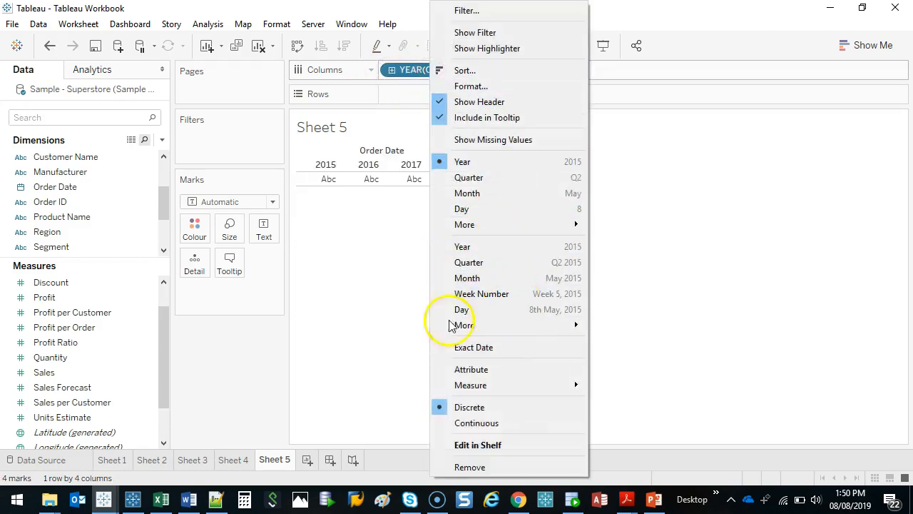
click(482, 313)
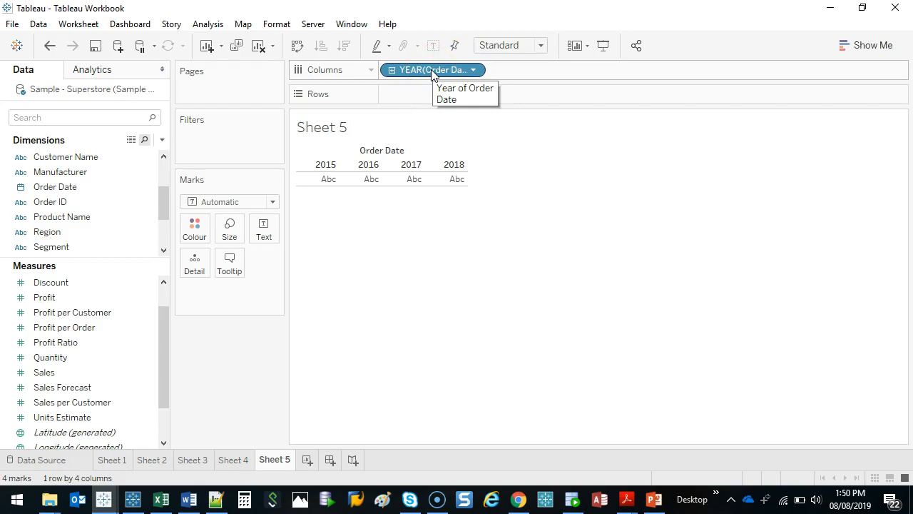
drag(434, 69, 256, 378)
Step: Place Order Date on Columns as a continuous QUARTER(Order Date) field
drag(55, 187, 408, 73)
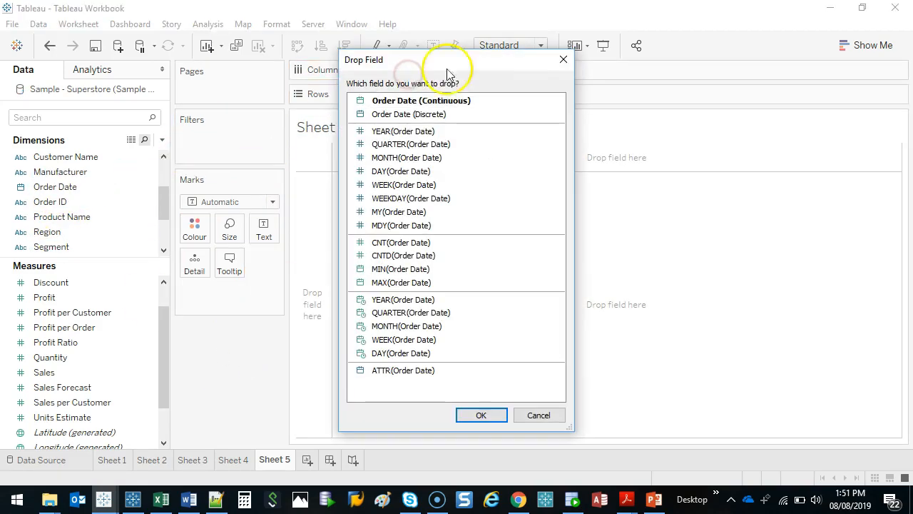
click(410, 326)
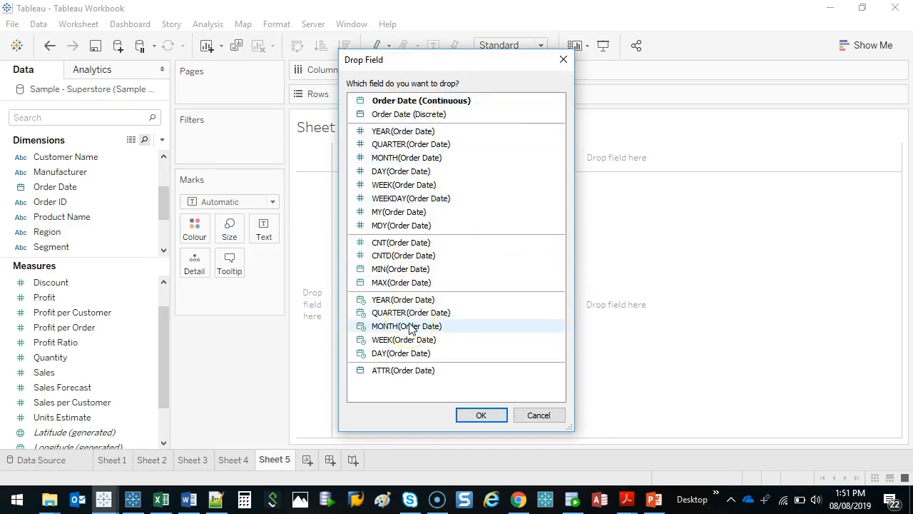
click(415, 318)
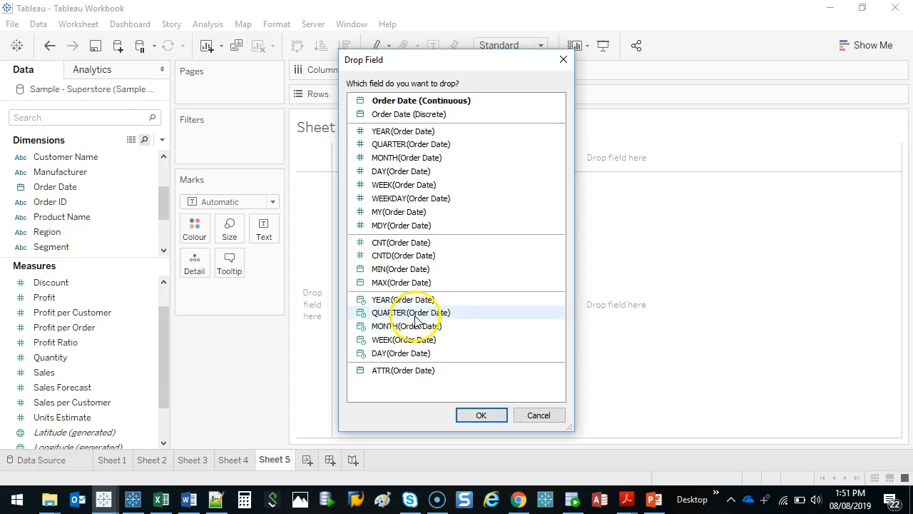
double_click(414, 319)
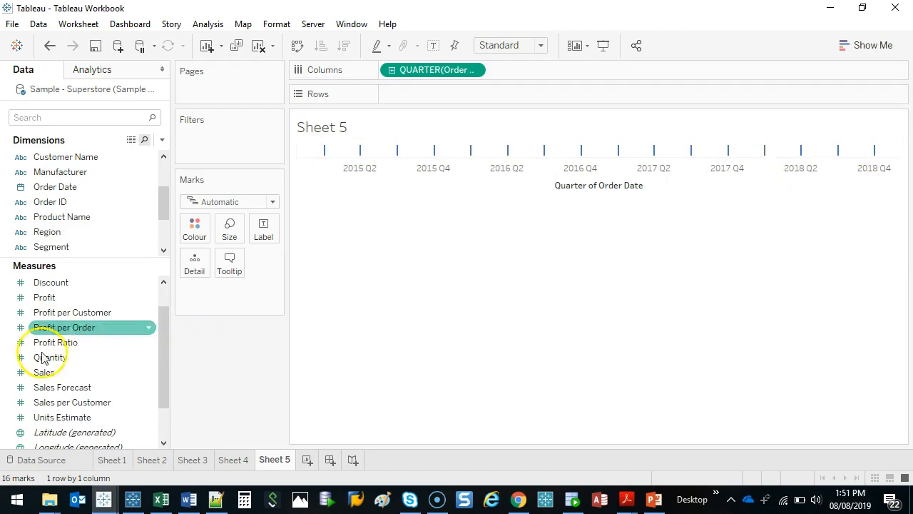
Step: Add Sales to Rows and set the mark type to Bar
click(50, 374)
mouse_move(49, 376)
mouse_down()
mouse_move(179, 301)
mouse_move(389, 147)
mouse_move(419, 102)
mouse_up()
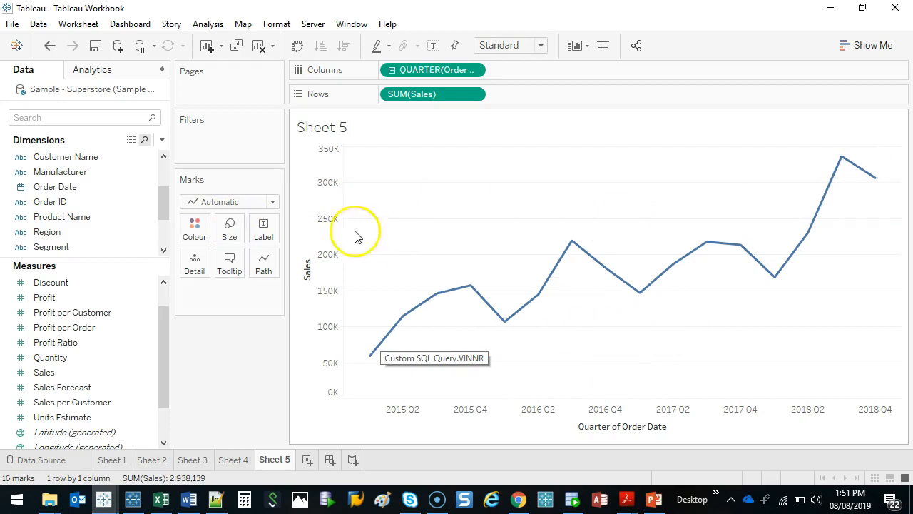
click(274, 203)
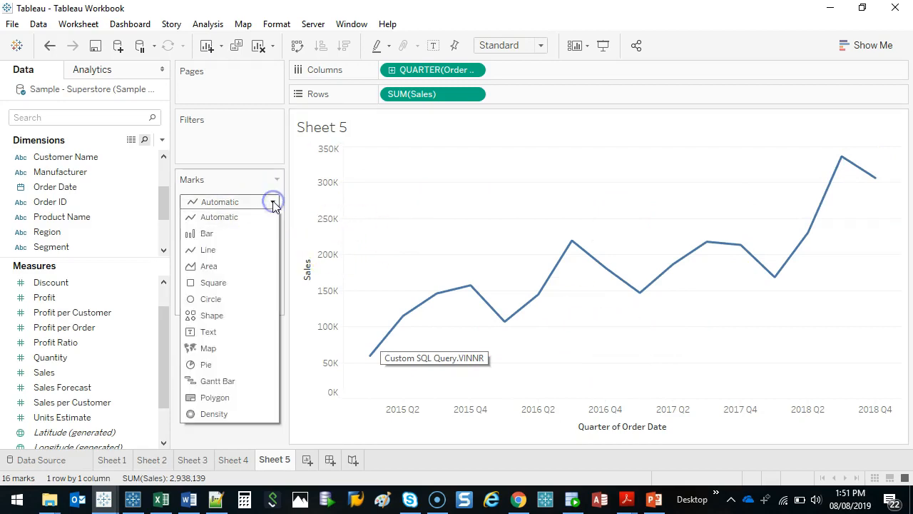
click(251, 234)
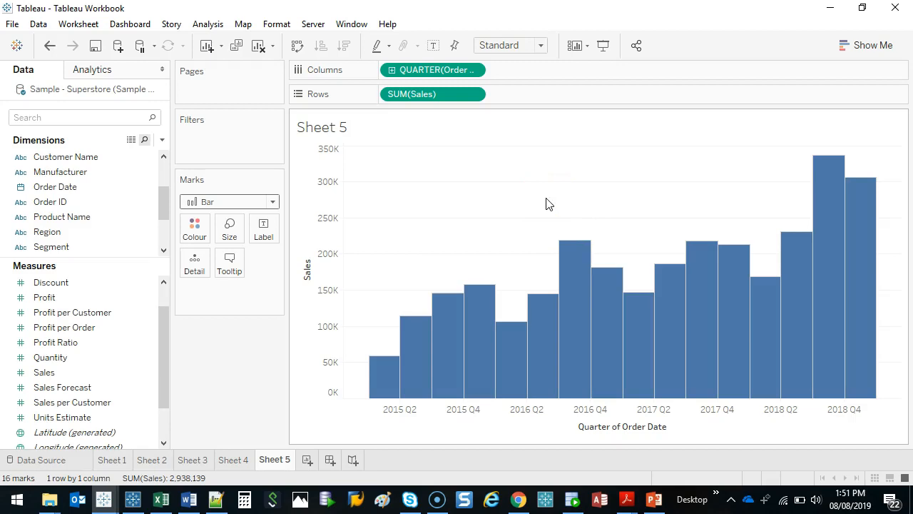
Step: Try the Manual sizing option for the bars, and return the bar size to Fixed
click(229, 230)
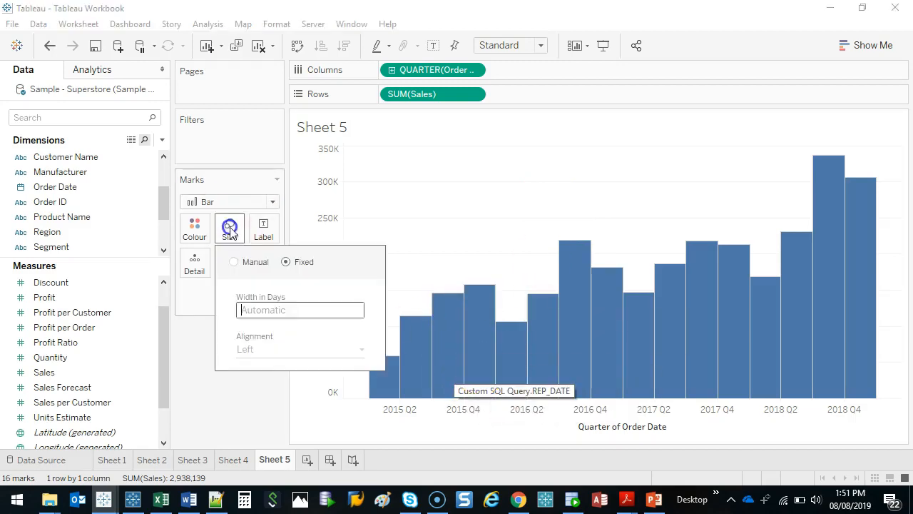
click(254, 260)
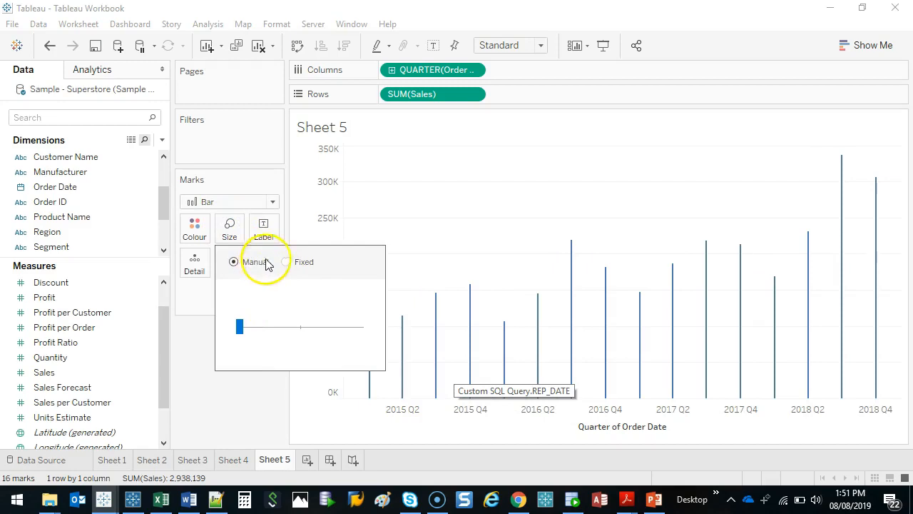
click(285, 262)
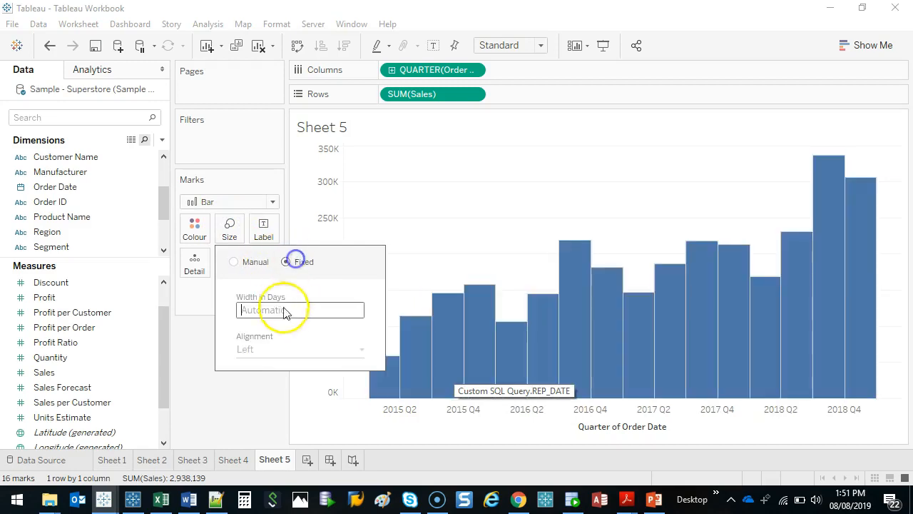
click(220, 410)
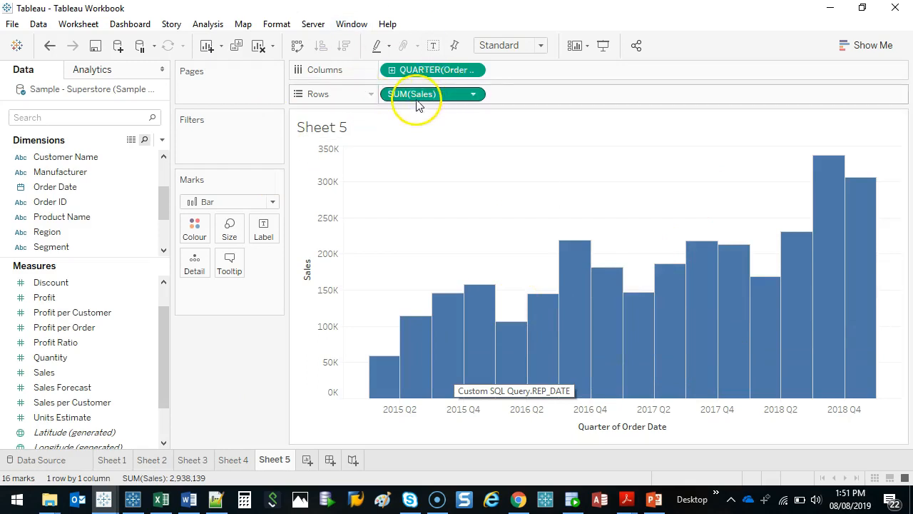
Step: Add Sales to Rows a second time, beside the existing SUM(Sales) field
drag(32, 372, 468, 115)
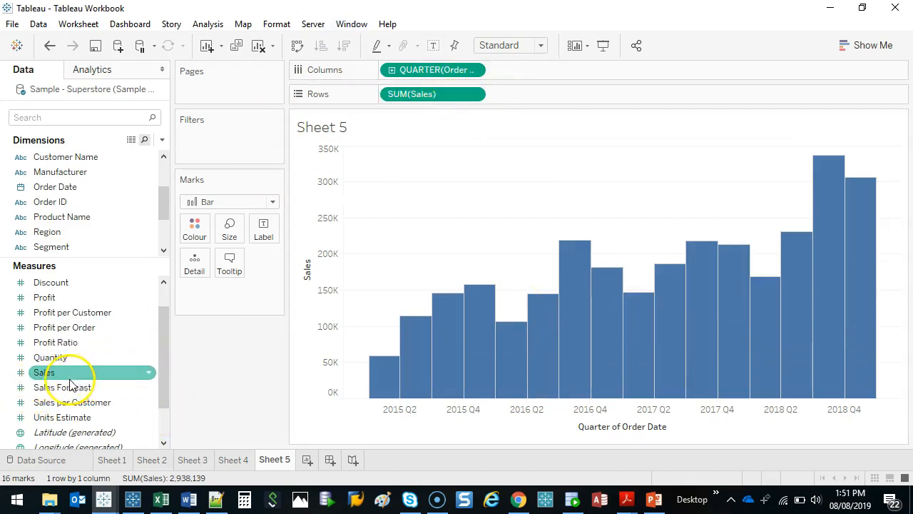
drag(57, 374, 649, 107)
click(50, 45)
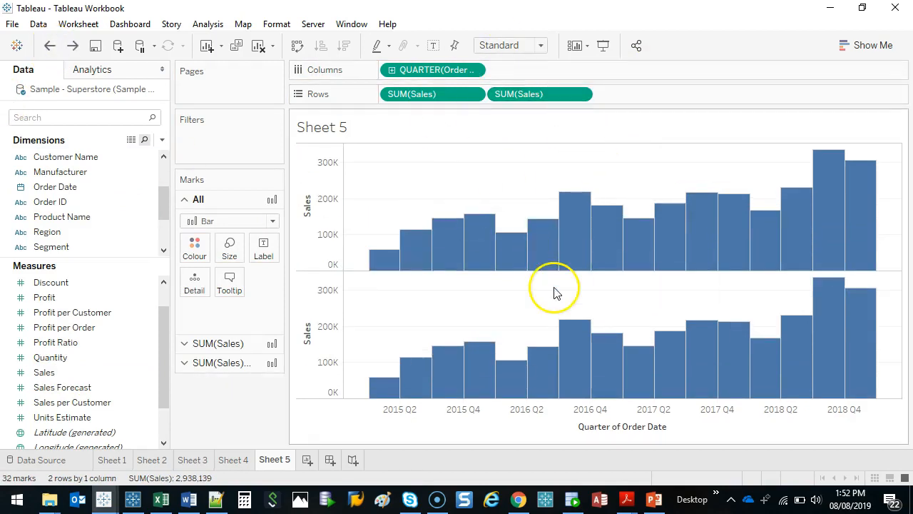
right_click(547, 96)
click(515, 148)
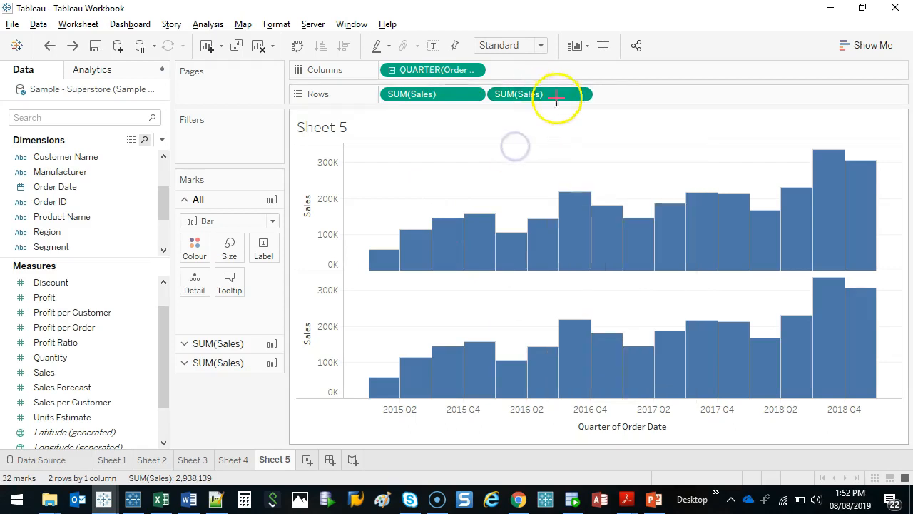
mouse_move(526, 107)
mouse_down()
mouse_move(291, 315)
mouse_move(383, 326)
mouse_up()
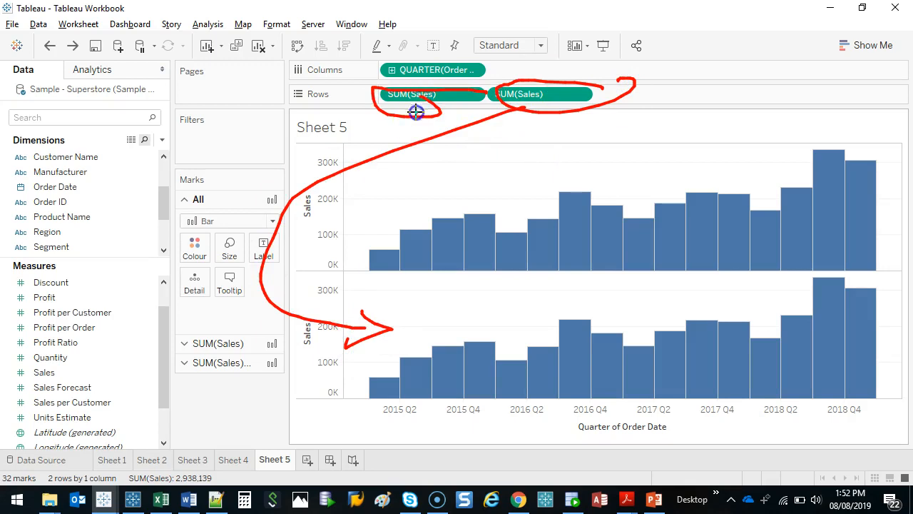
key(Escape)
Step: Apply the Running Total quick table calculation to the second SUM(Sales) field on Rows
right_click(546, 95)
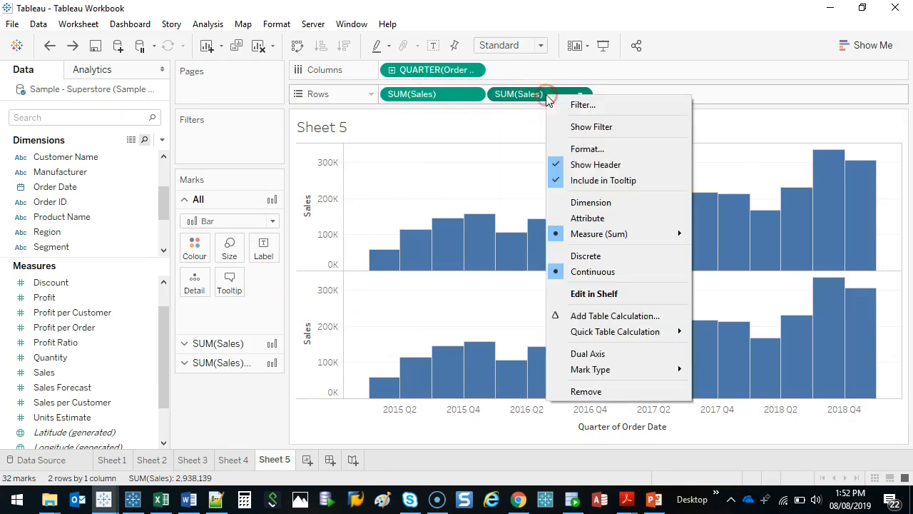
click(615, 333)
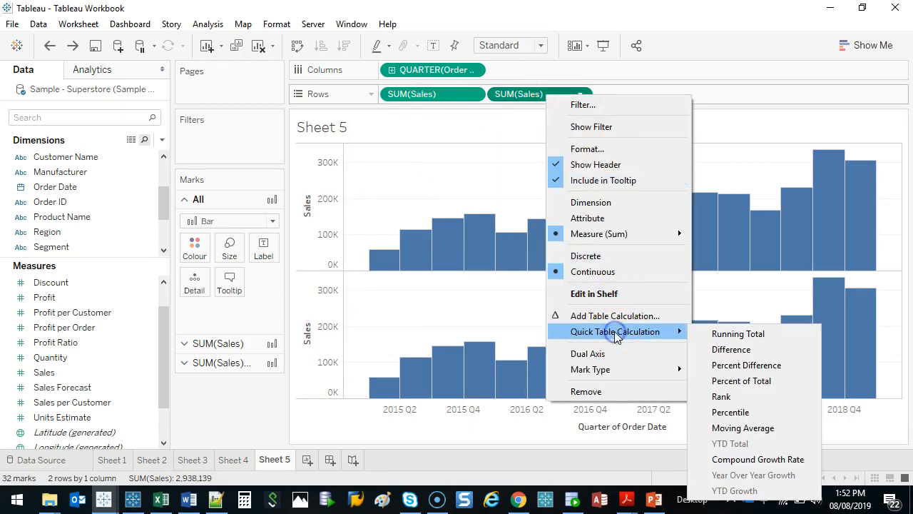
click(726, 333)
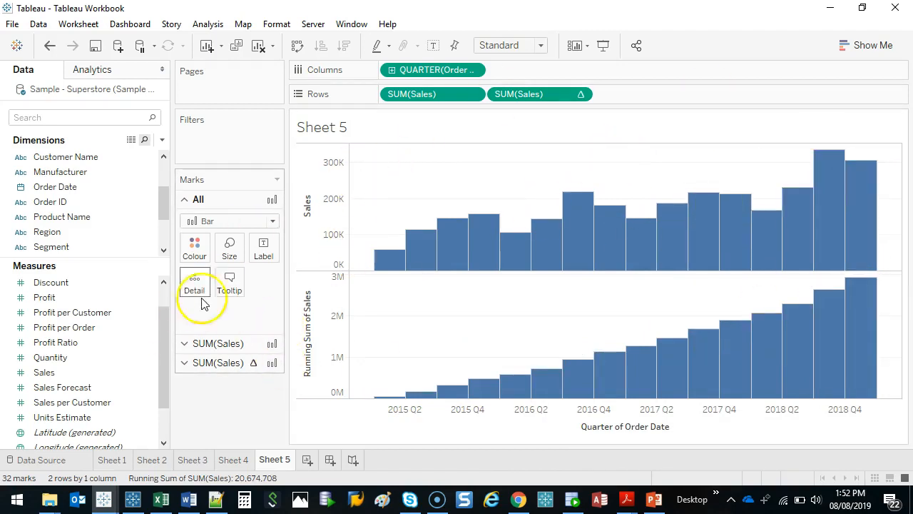
Step: Add Sales as a label on the quarterly Sales bars, and remove that label field
click(415, 99)
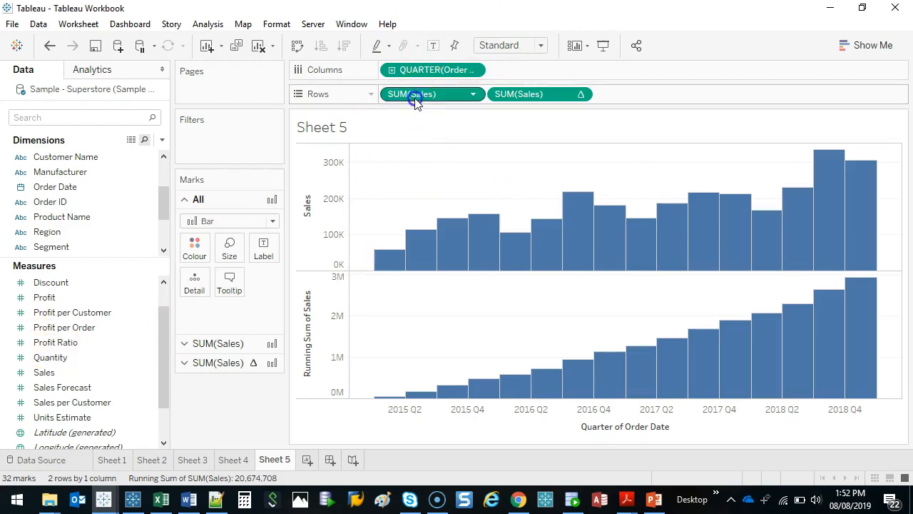
drag(43, 371, 262, 267)
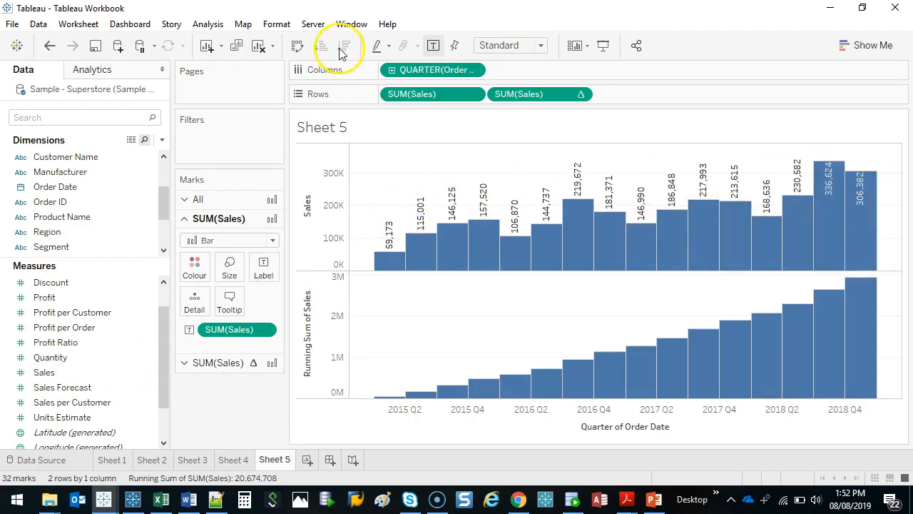
drag(229, 329, 226, 426)
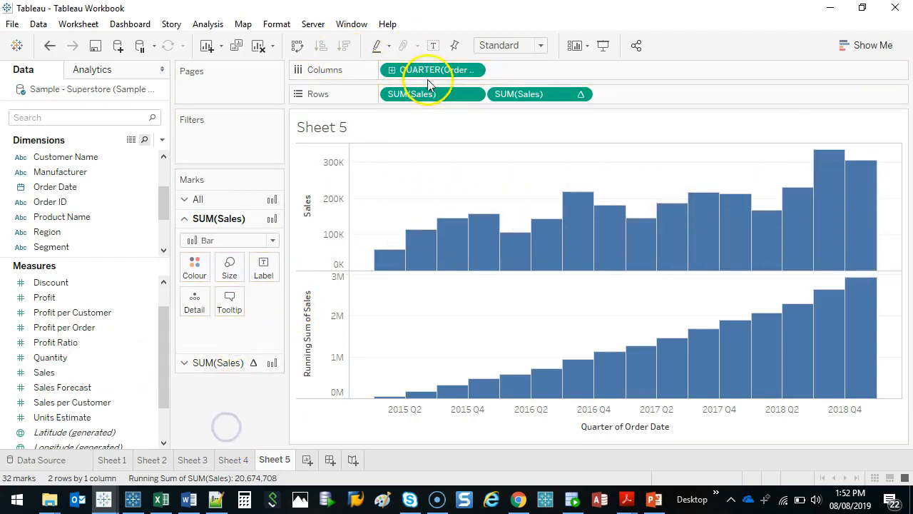
Step: Show mark labels on both the quarterly Sales bars and the running total bars
key(Escape)
click(434, 50)
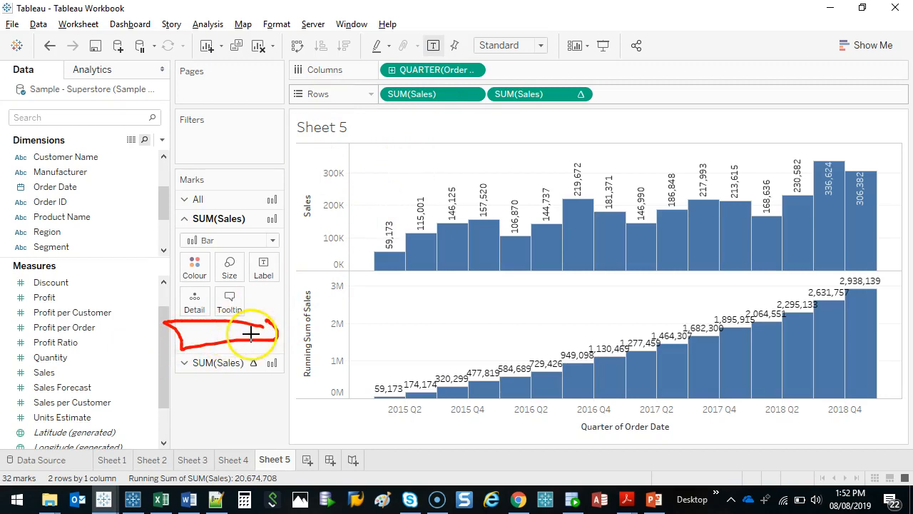
Step: Label the quarterly Sales bars with Sales, formatted as custom $ currency with 0 decimal places and Thousands (K) display units
mouse_move(430, 95)
mouse_down()
mouse_move(257, 263)
mouse_move(343, 205)
mouse_move(387, 136)
mouse_move(438, 93)
mouse_move(313, 192)
mouse_move(270, 265)
mouse_up()
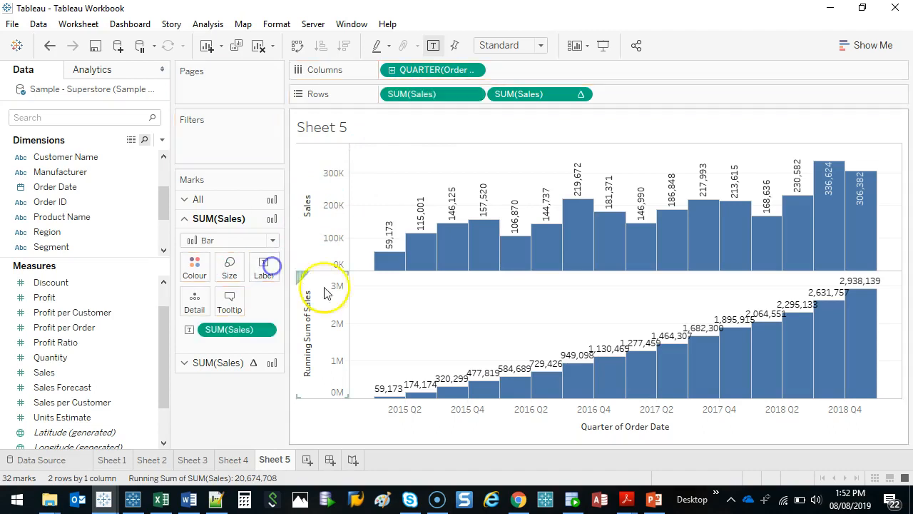
right_click(223, 338)
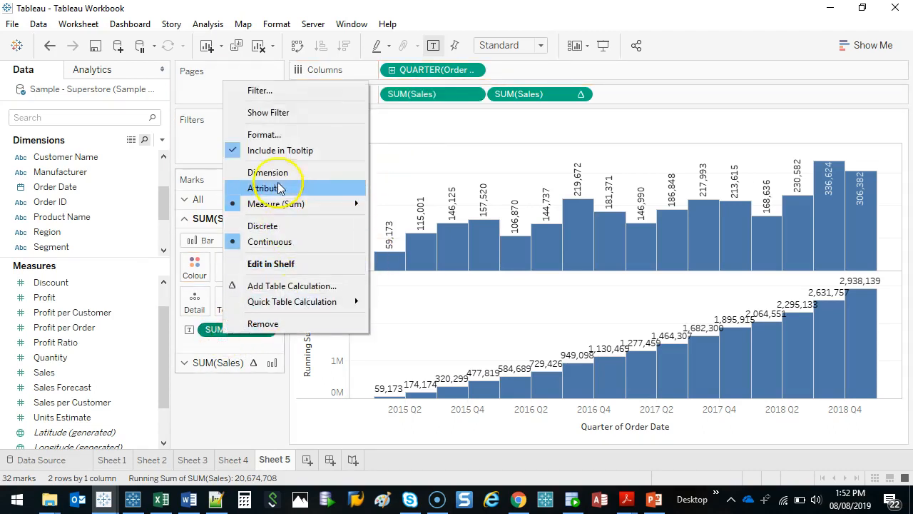
click(279, 132)
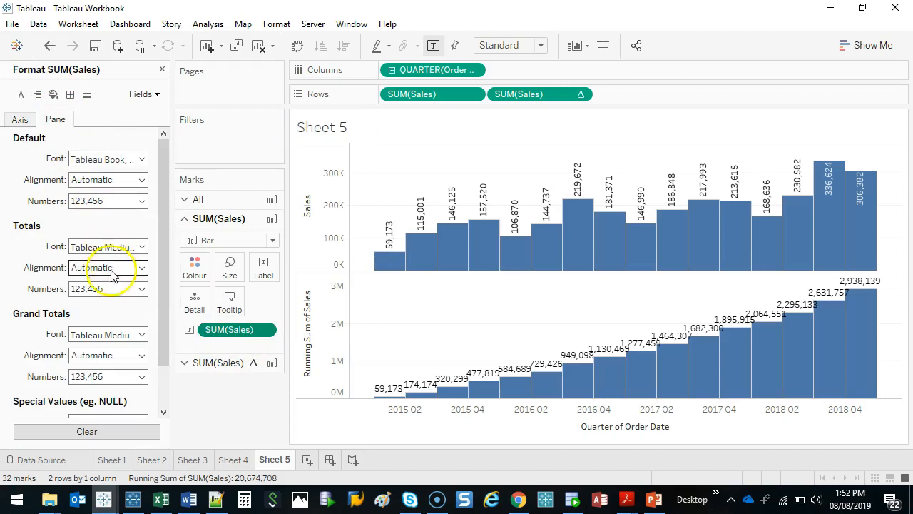
click(127, 203)
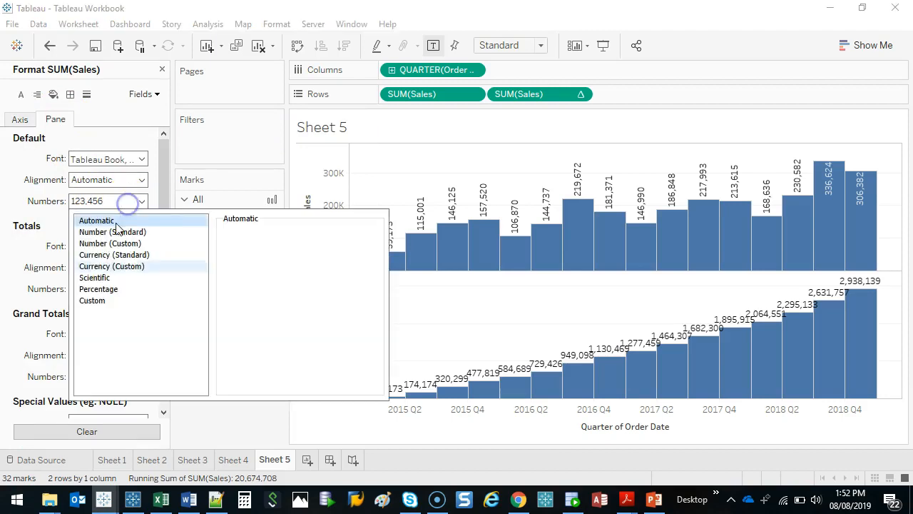
click(120, 267)
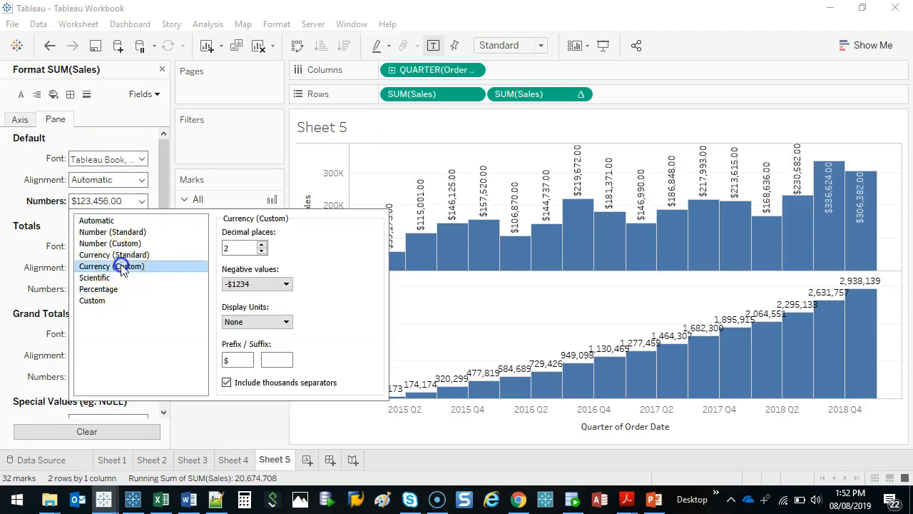
click(263, 251)
click(263, 251)
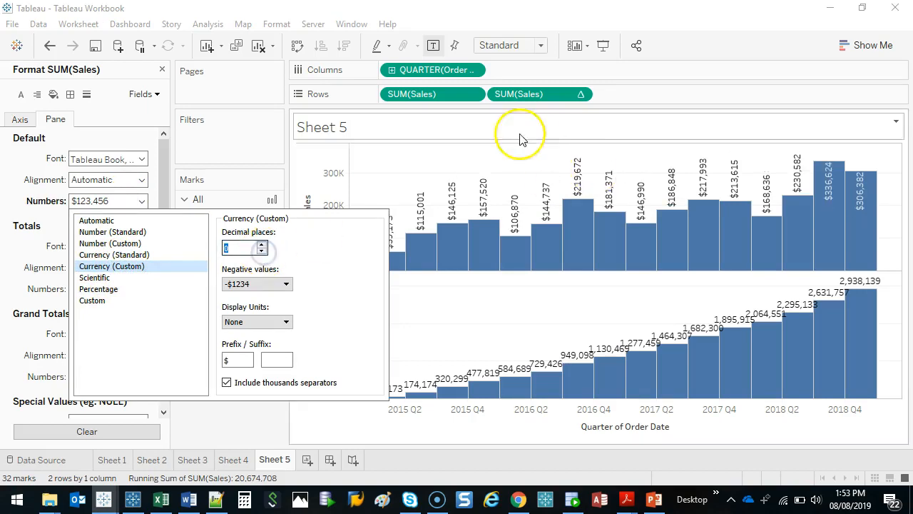
click(285, 322)
click(251, 344)
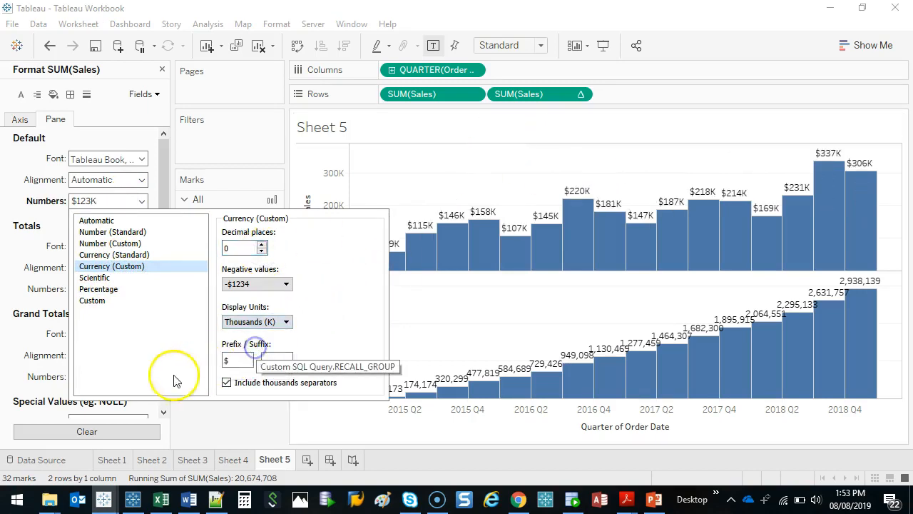
click(230, 432)
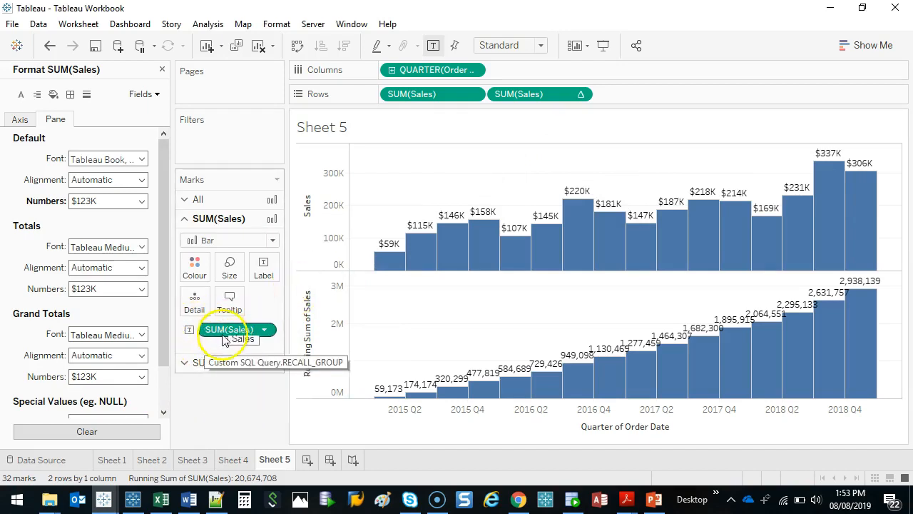
Step: Turn off the mark labels on both charts and remove the Sales label field from the quarterly Sales bars
click(428, 48)
drag(220, 332, 214, 393)
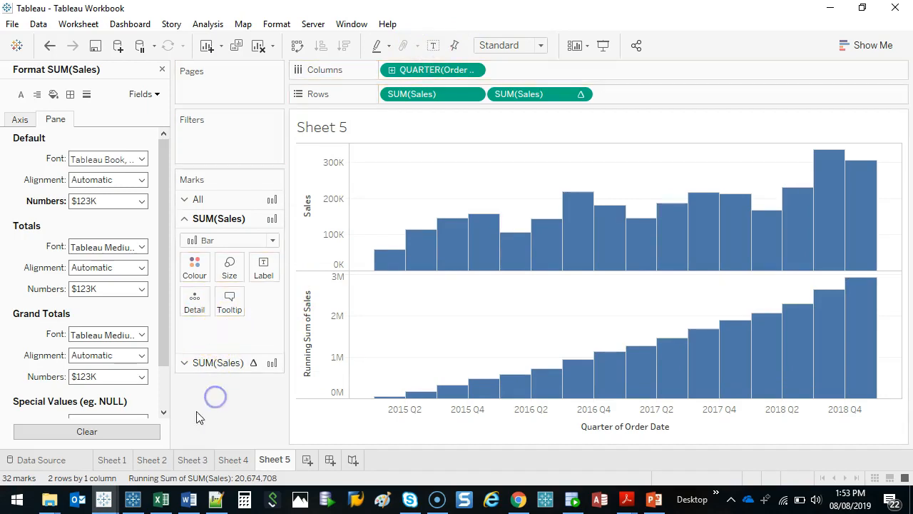
mouse_move(850, 321)
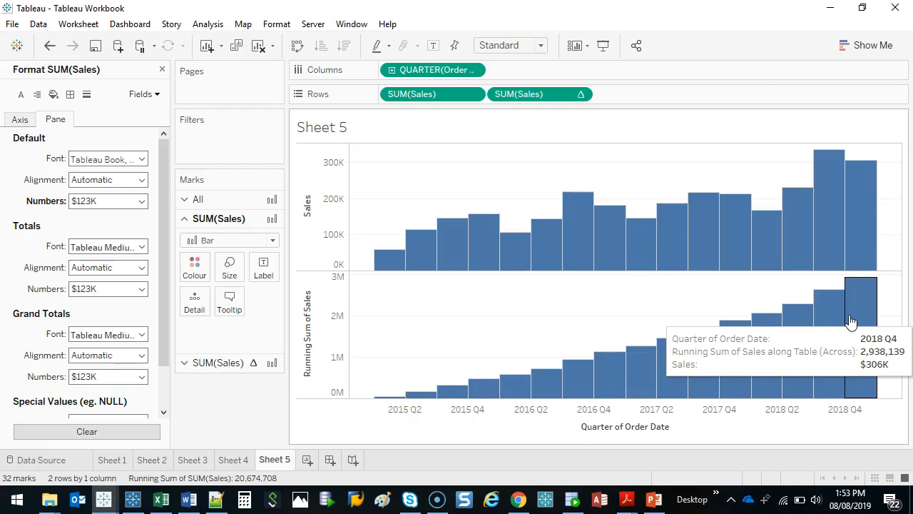
click(161, 70)
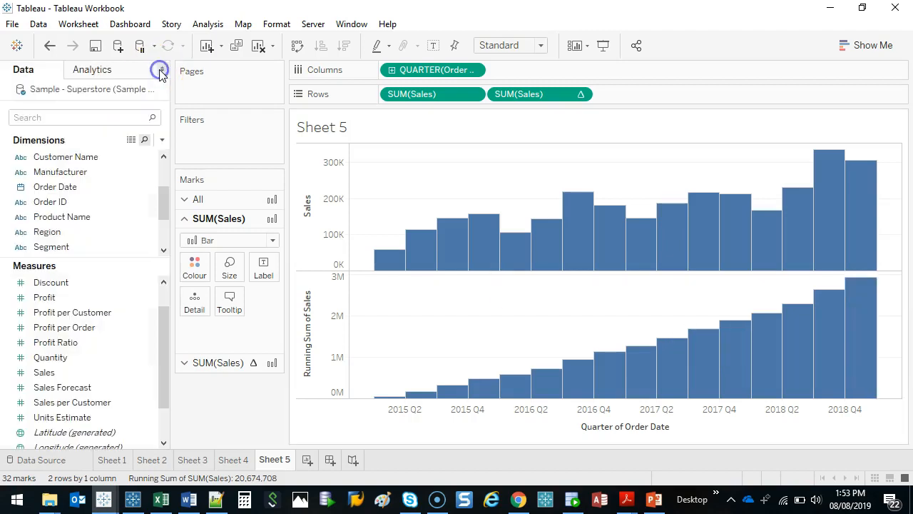
Step: Examine how each SUM(Sales) field on Rows corresponds to its own Marks card, and how the All card covers both charts
click(544, 94)
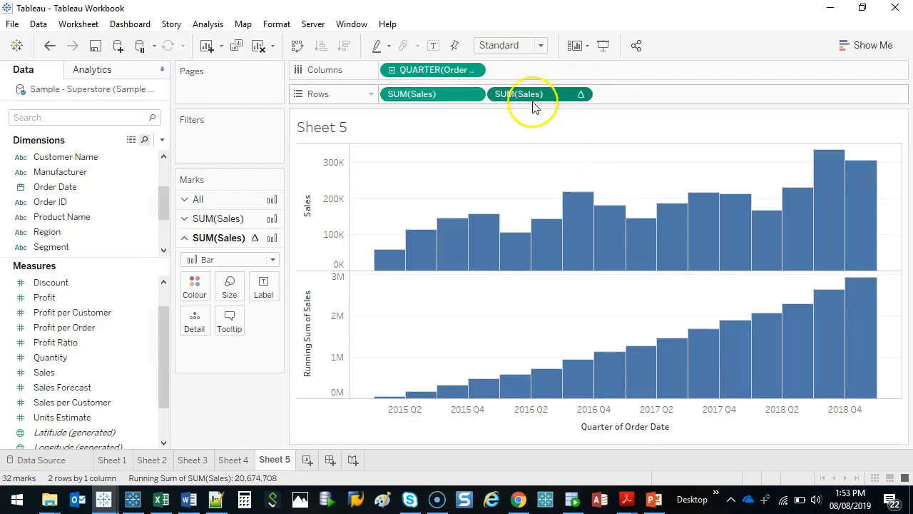
click(437, 95)
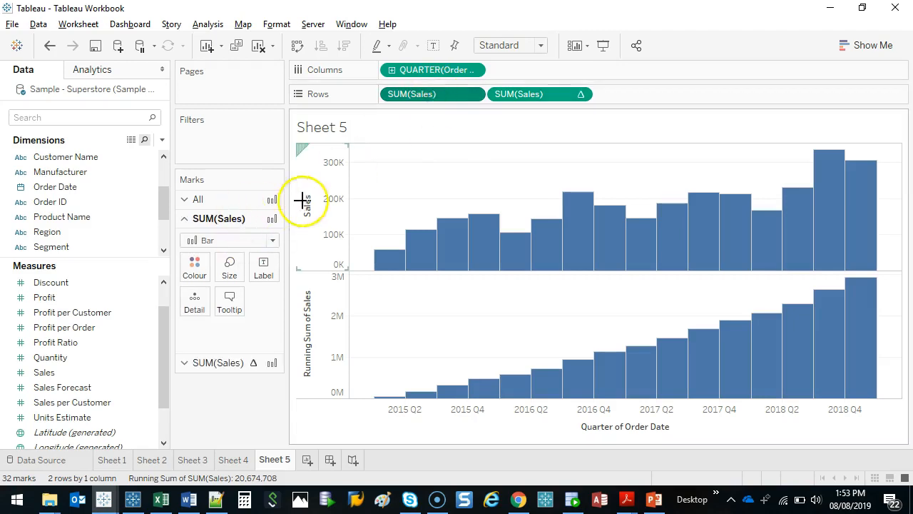
drag(324, 359, 297, 196)
key(Escape)
click(523, 94)
click(433, 94)
click(430, 95)
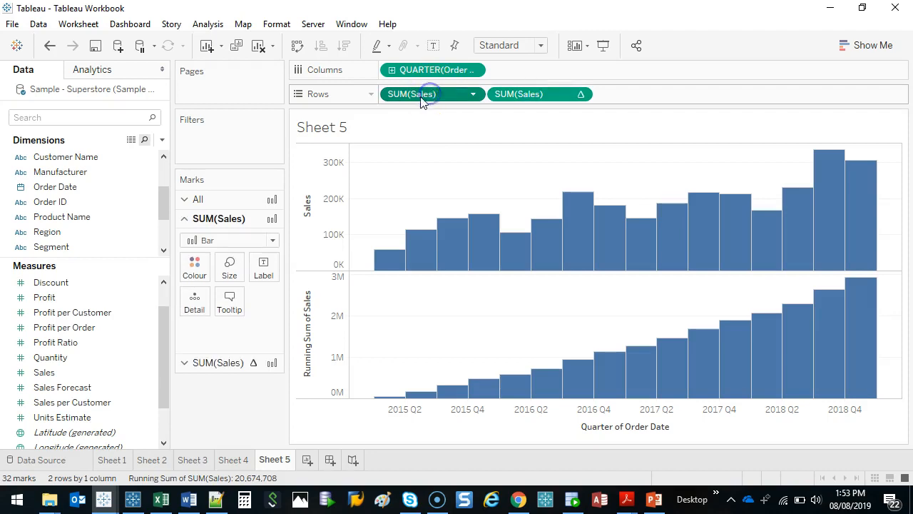
click(203, 198)
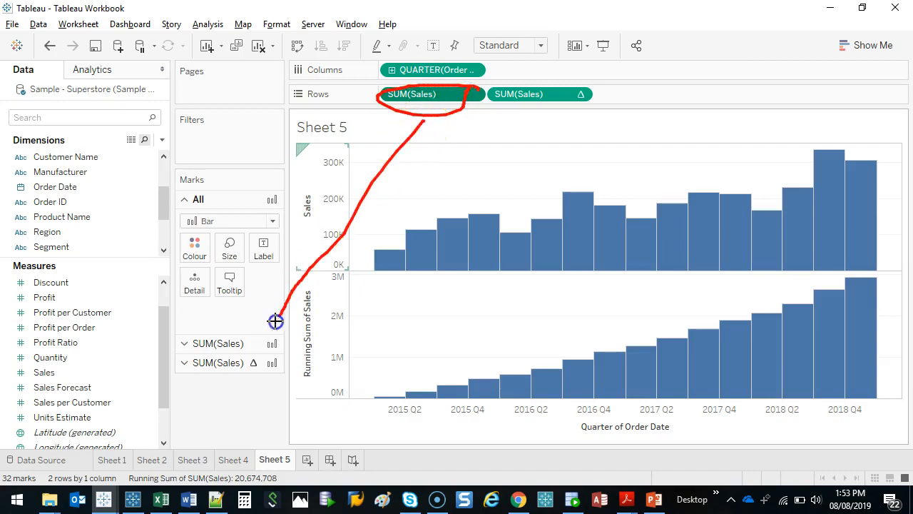
drag(612, 78, 584, 87)
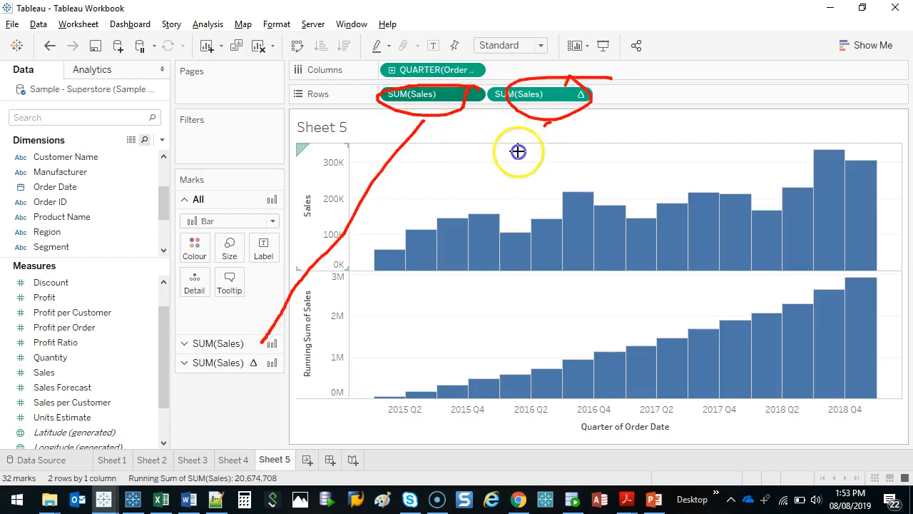
mouse_move(278, 180)
mouse_down()
mouse_move(171, 187)
mouse_move(282, 184)
mouse_up()
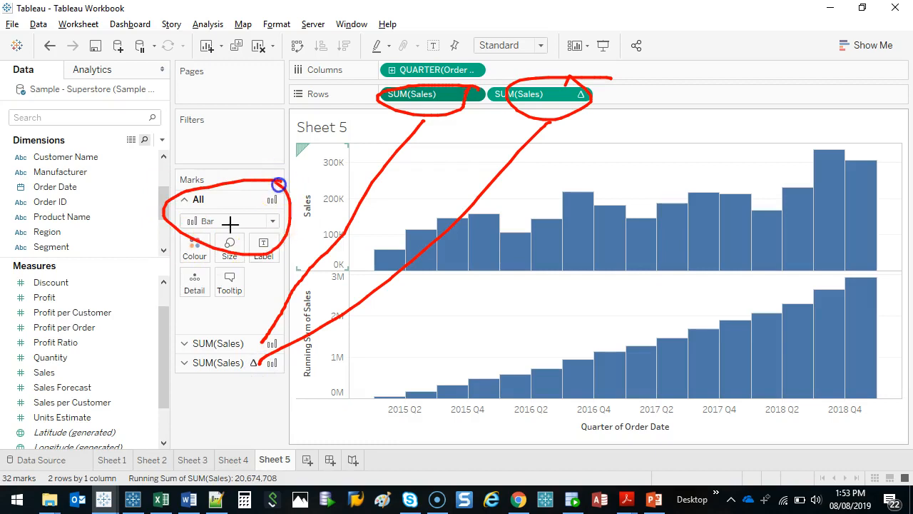
key(Escape)
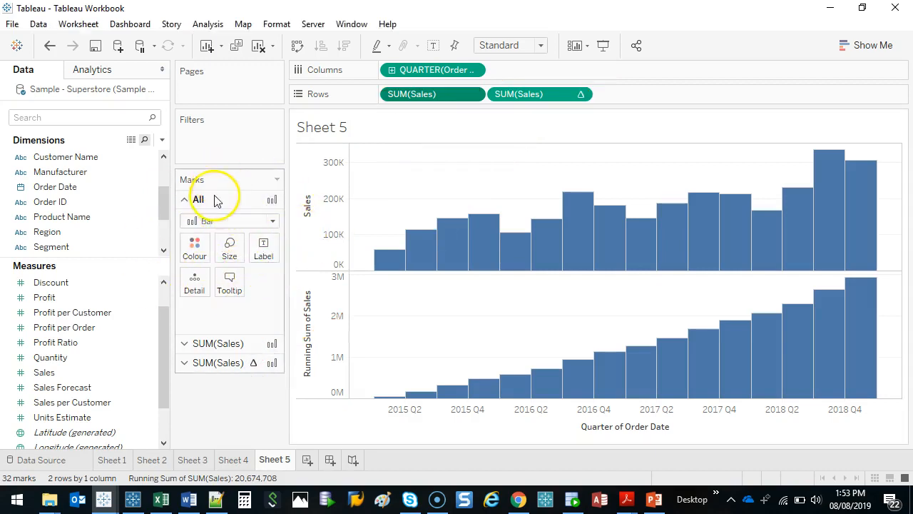
Step: Try the Line mark type on both charts at once, and undo the change
click(243, 220)
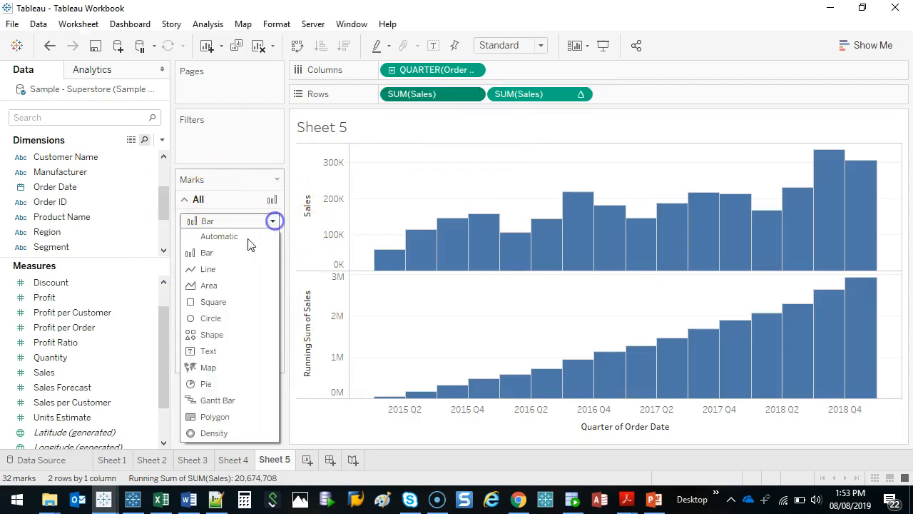
click(221, 266)
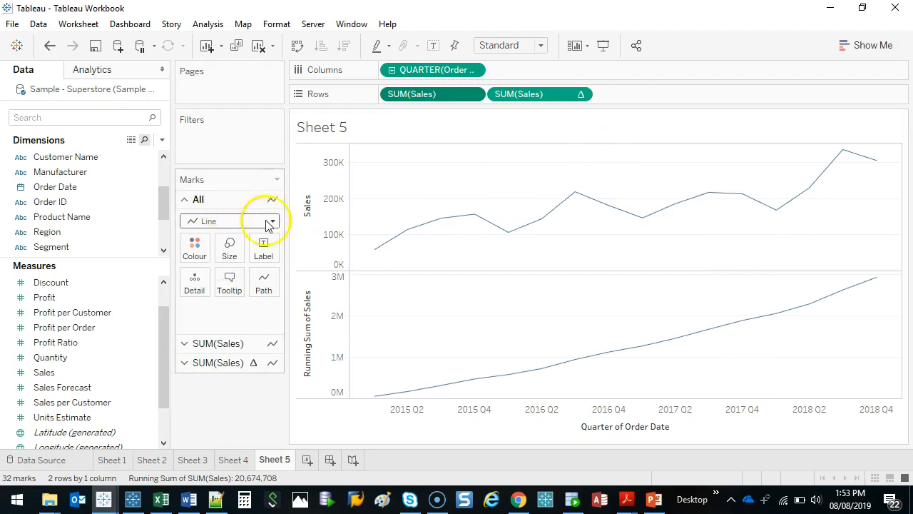
key(ctrl+z)
Step: Try the Line mark type on the quarterly Sales chart only, and undo the change
click(228, 344)
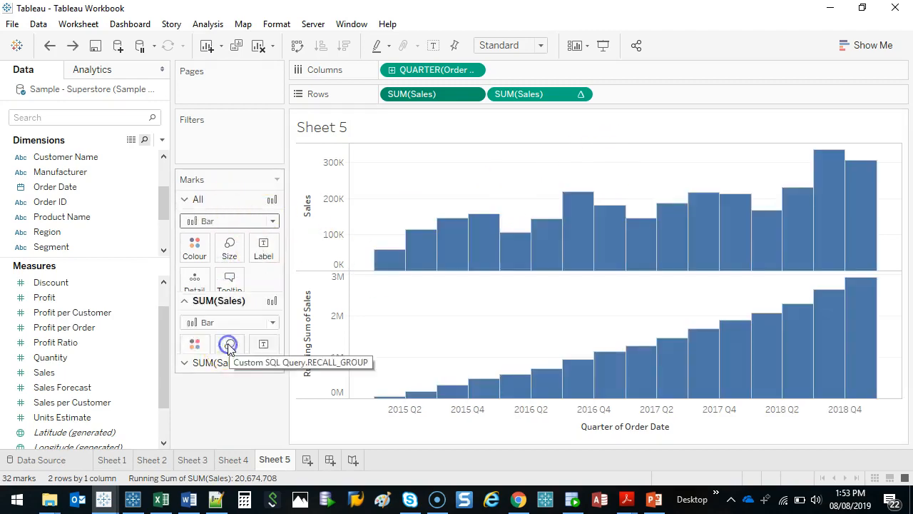
click(261, 240)
click(225, 284)
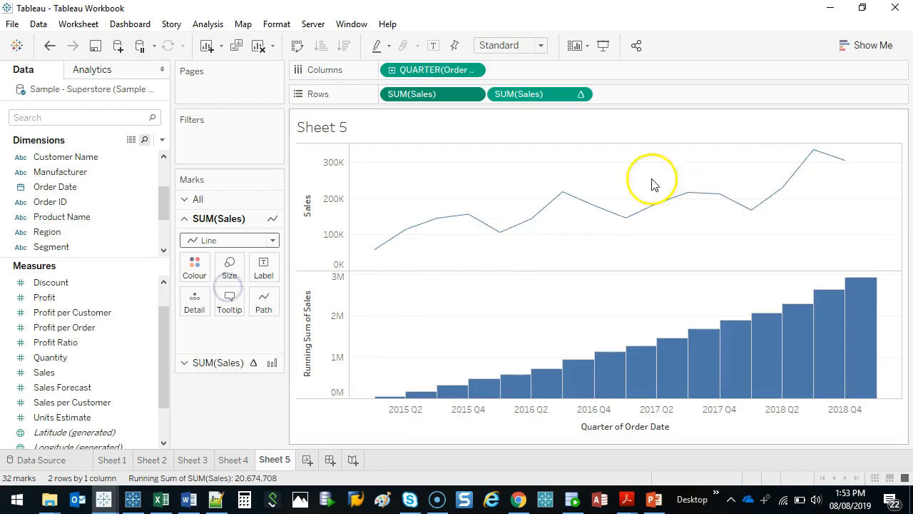
key(ctrl+z)
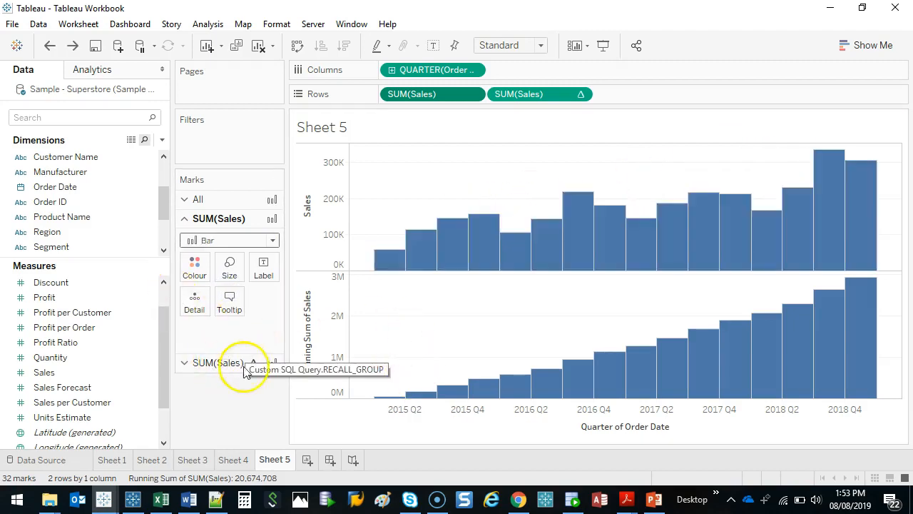
Step: Change the mark type of the running total chart to Line
click(211, 364)
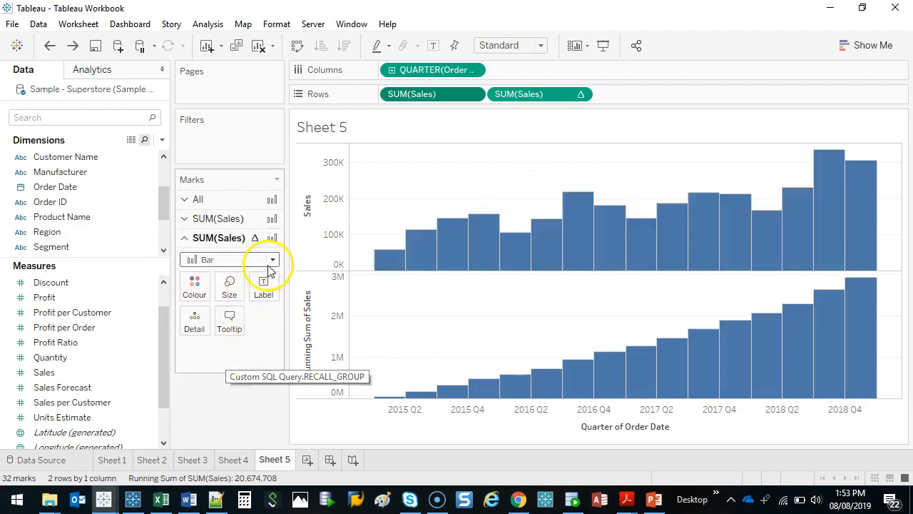
click(274, 260)
click(236, 309)
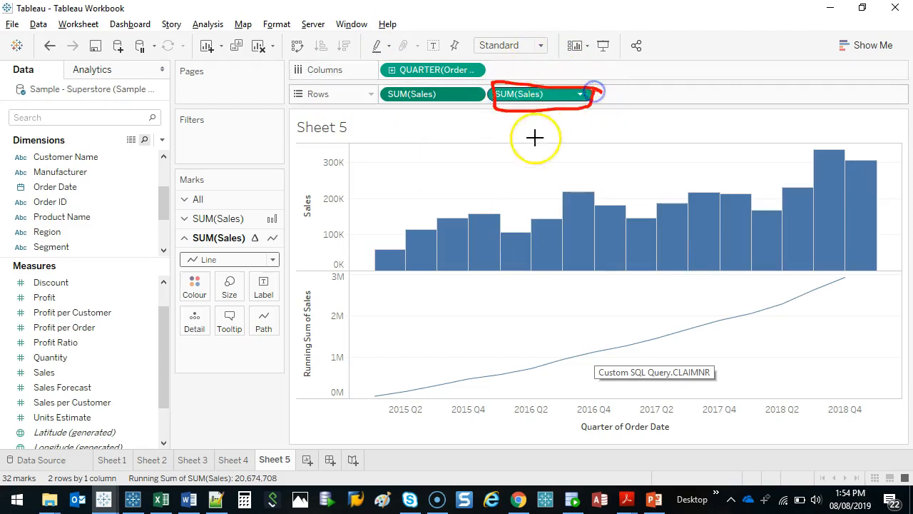
Step: Label the running total line with both Sales and the running sum of Sales
drag(515, 121, 315, 264)
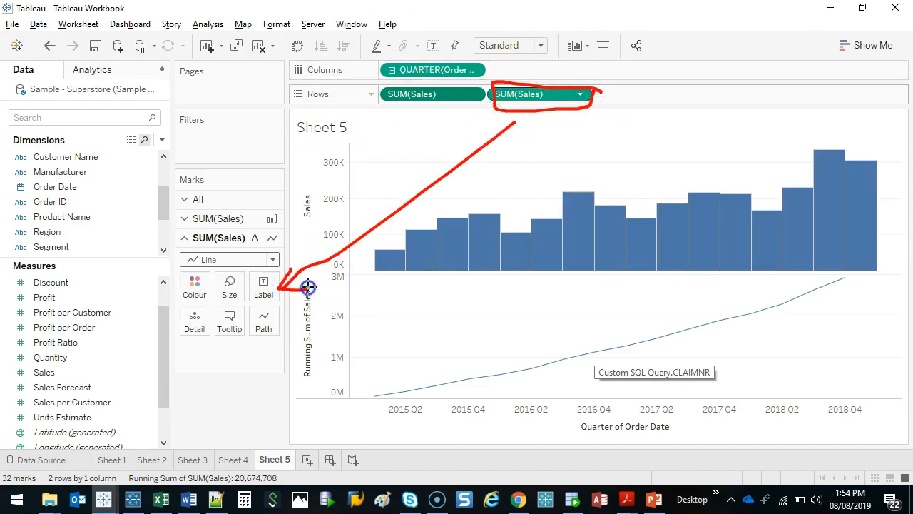
key(Escape)
mouse_move(537, 94)
mouse_down()
mouse_move(551, 134)
mouse_move(351, 279)
mouse_move(263, 285)
mouse_up()
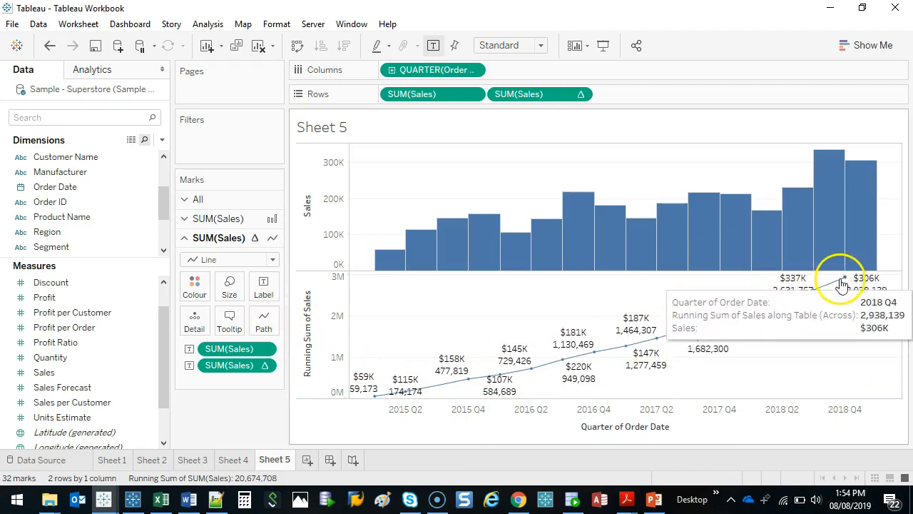
Step: Restrict the running total labels to Line Ends, labelling only the end of the line
click(264, 289)
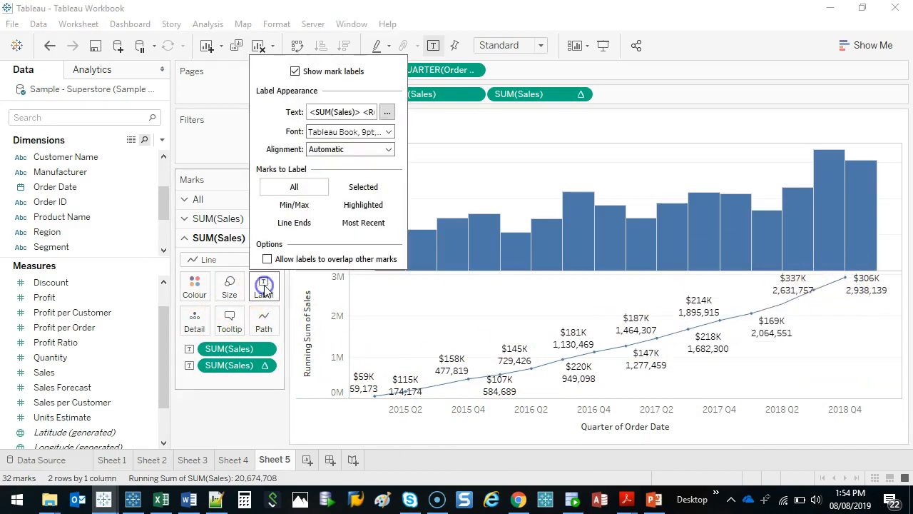
click(302, 226)
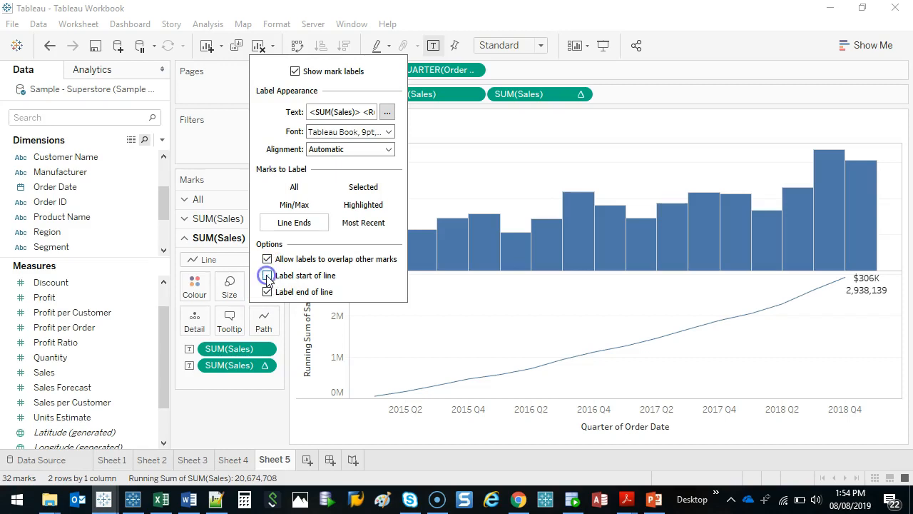
click(449, 332)
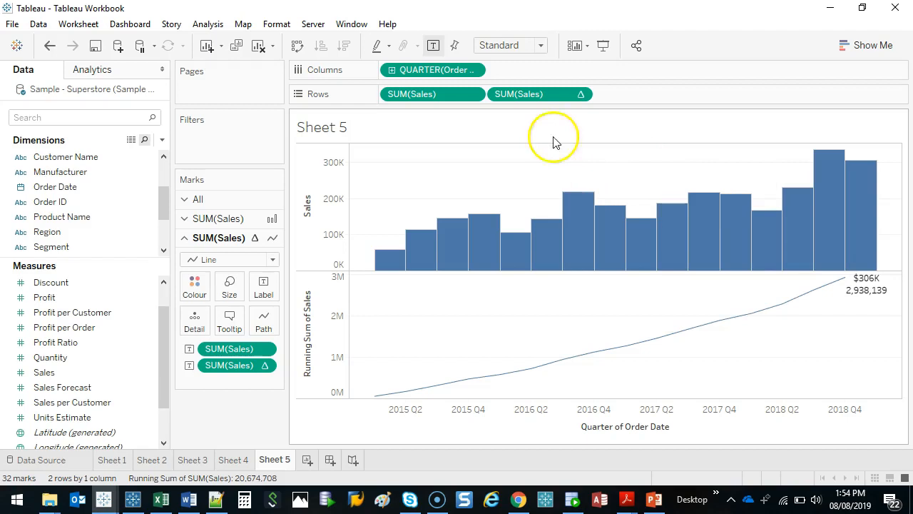
Step: Add Sales to Rows a third time, after the running total field
click(50, 357)
drag(49, 372, 642, 97)
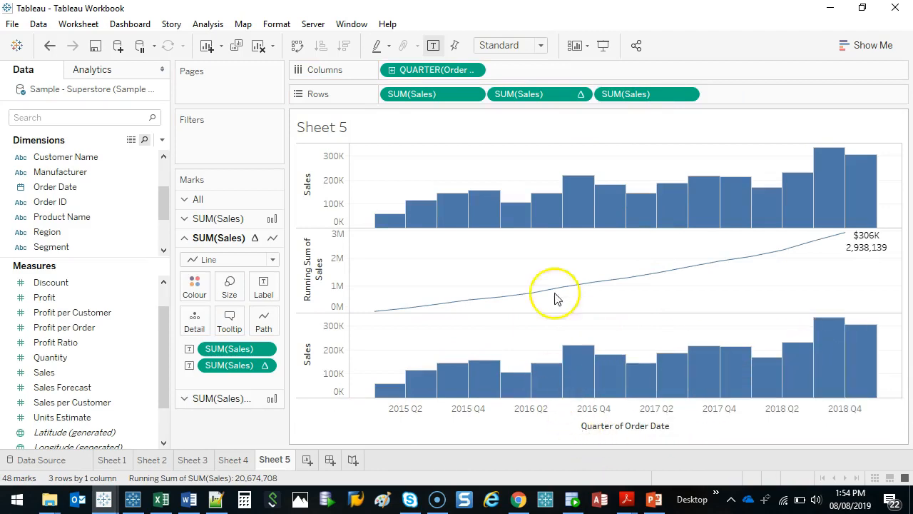
Step: Label the third chart's bars with Sales, and remove that label field
click(646, 95)
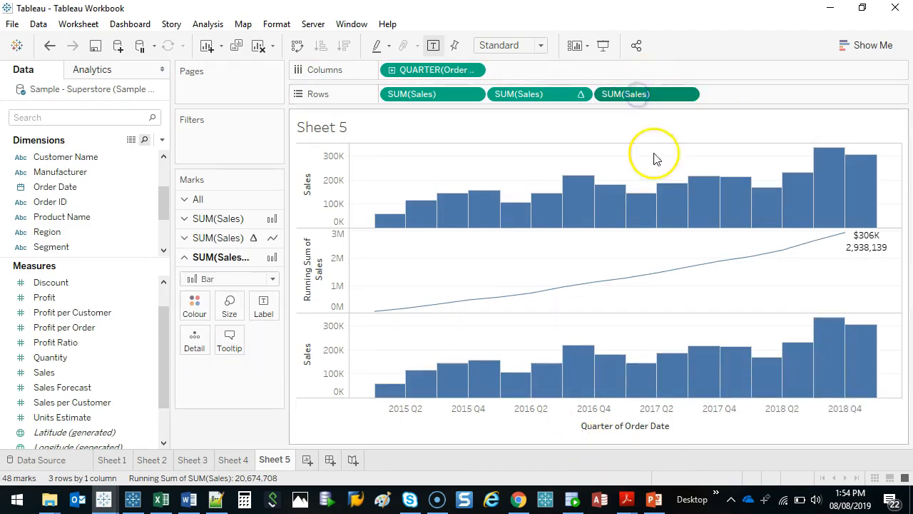
drag(651, 100, 271, 312)
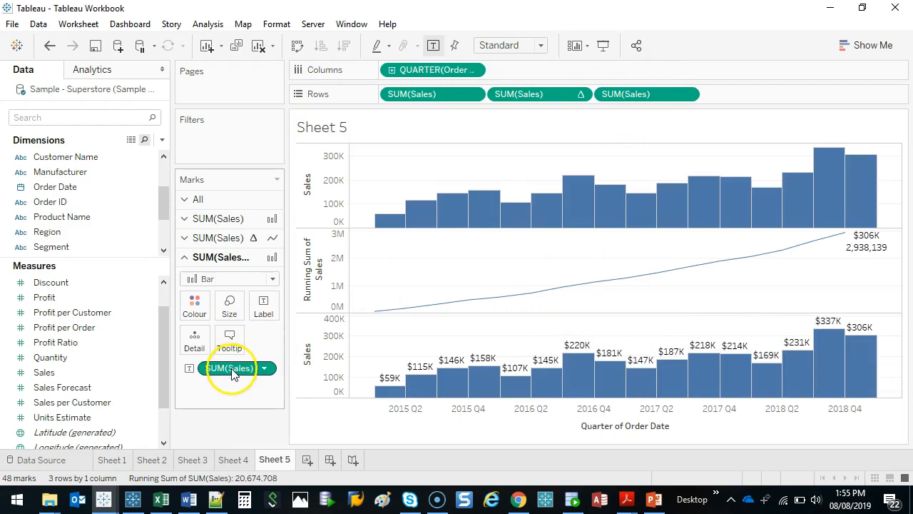
drag(231, 369, 225, 420)
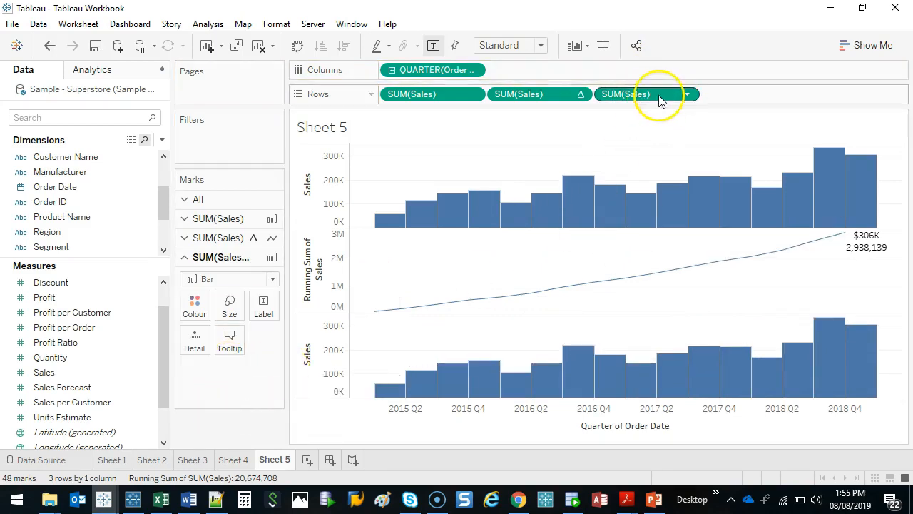
Step: Apply the Percent of Total quick table calculation to the third Sales field in Rows
right_click(659, 100)
mouse_move(737, 336)
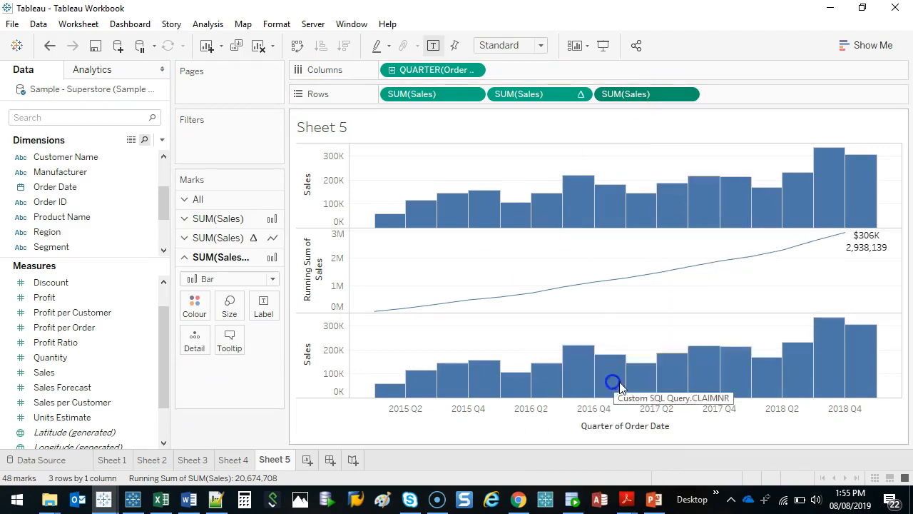
click(609, 382)
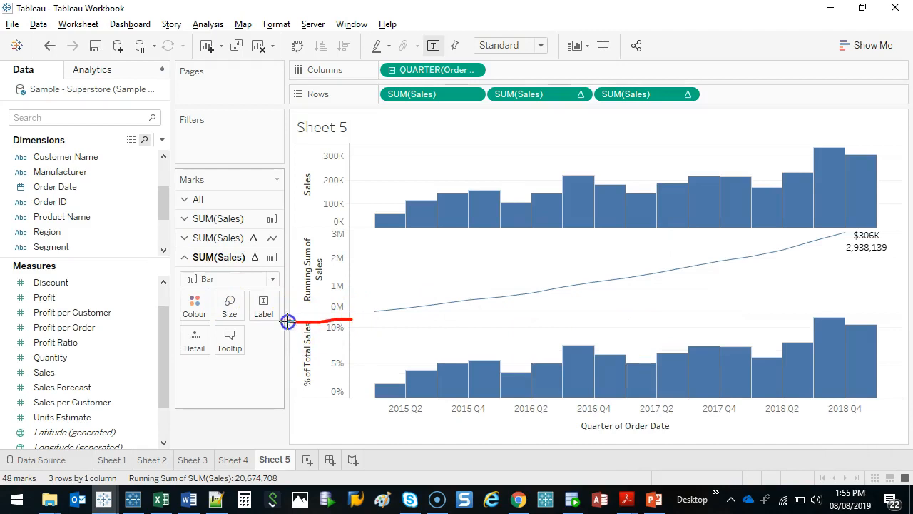
drag(287, 321, 380, 364)
drag(812, 319, 800, 343)
key(Escape)
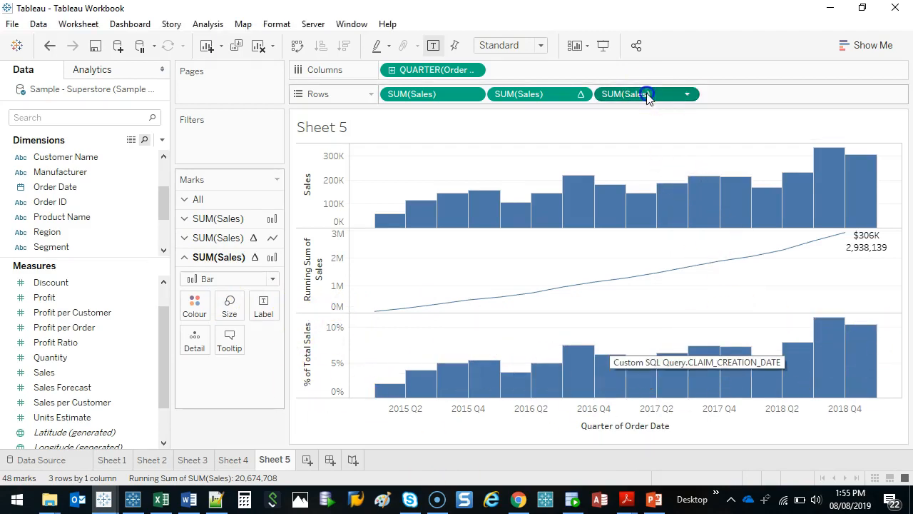
Step: Label the third chart's bars with their percent of total Sales, and set the label's default number format to Automatic
drag(663, 98, 265, 305)
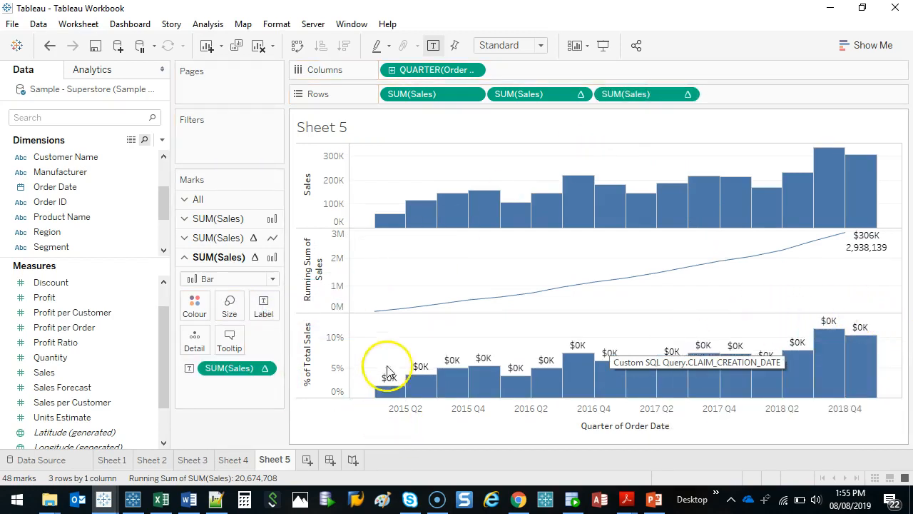
mouse_move(492, 371)
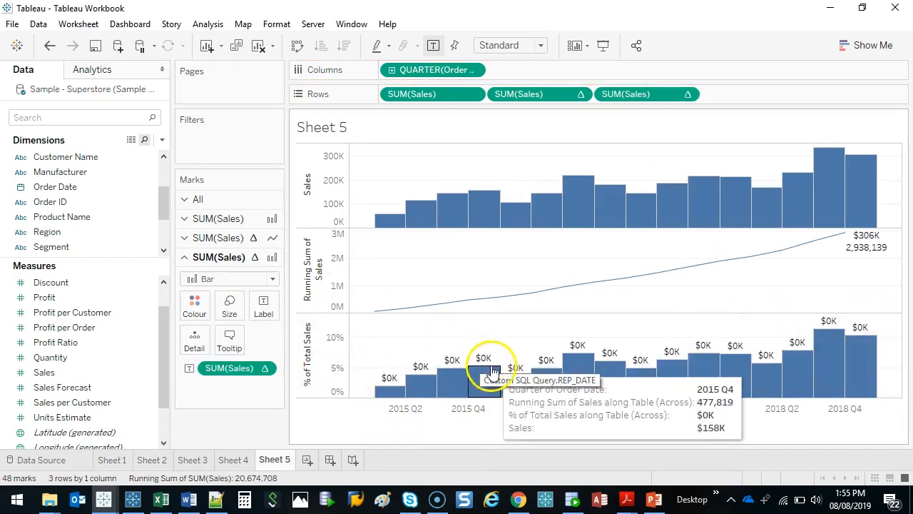
right_click(241, 369)
click(302, 137)
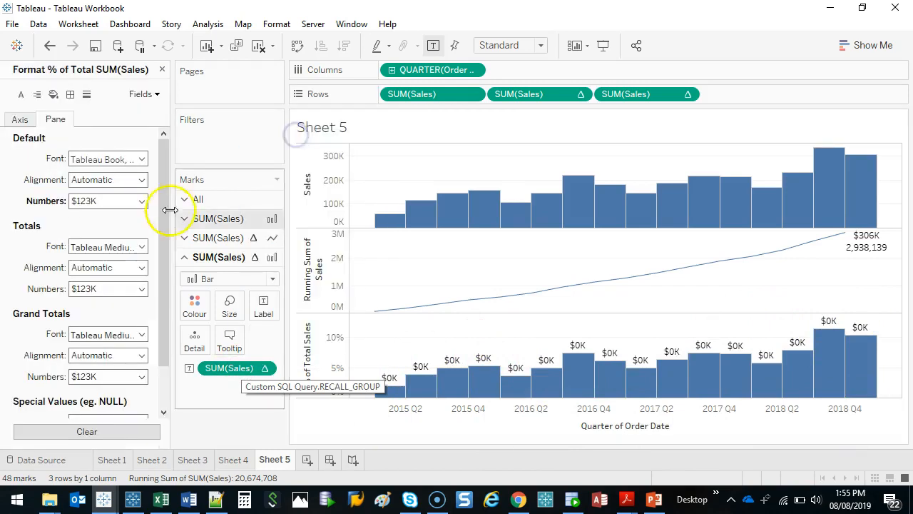
click(140, 205)
click(125, 220)
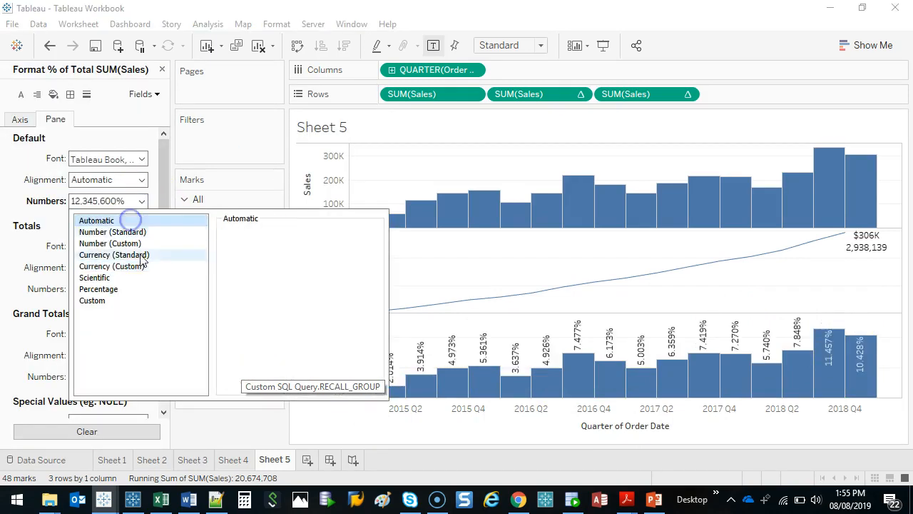
click(251, 420)
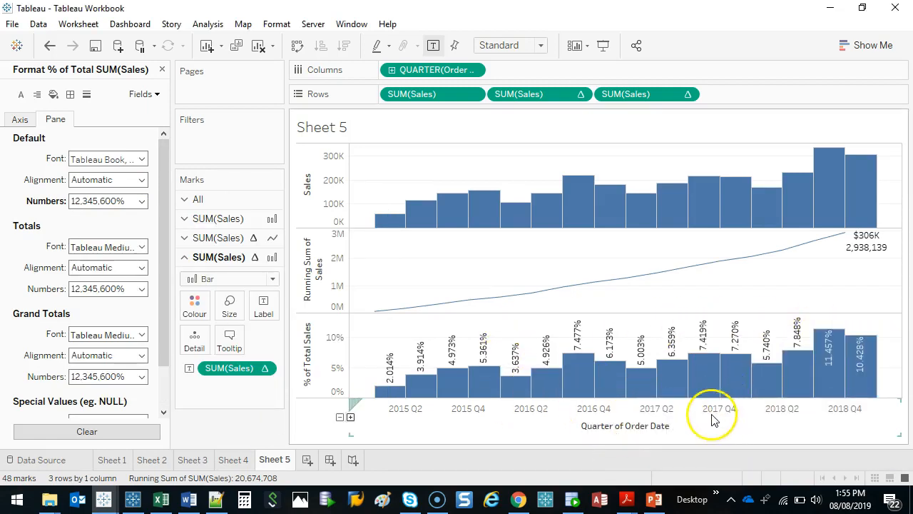
click(162, 69)
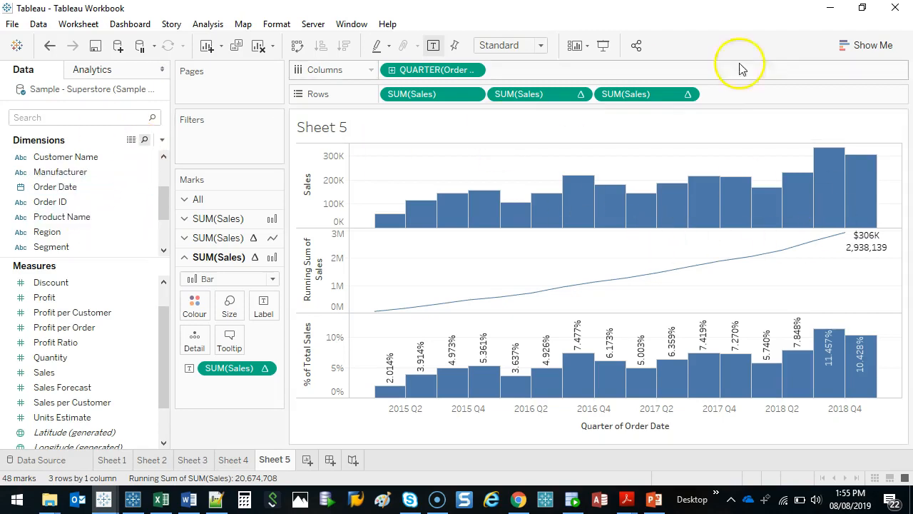
Step: Remove the running total and percent of total fields from Rows, and add plain Sales as the second Rows field
drag(547, 95, 229, 424)
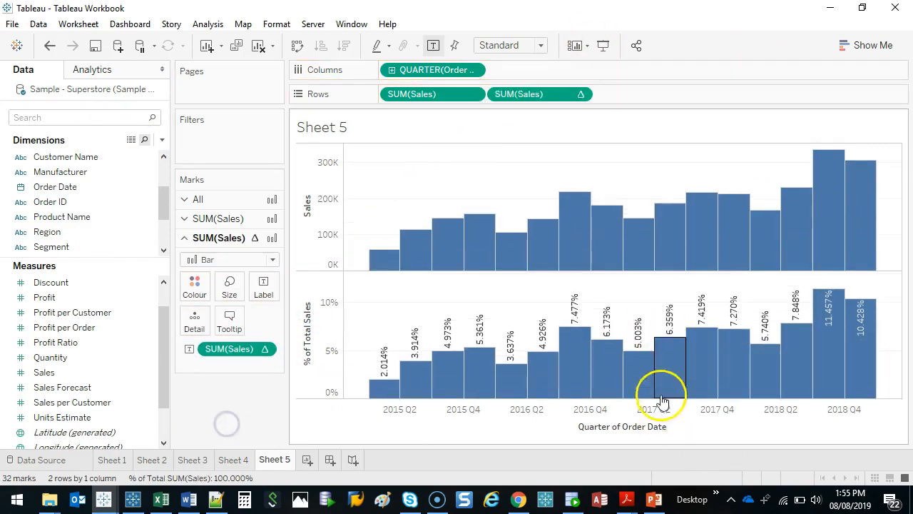
drag(560, 97, 229, 412)
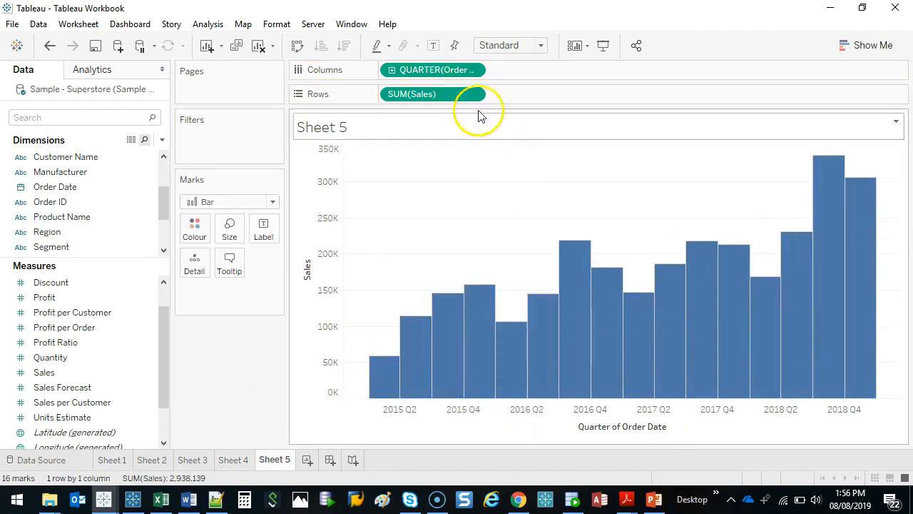
drag(78, 379, 575, 96)
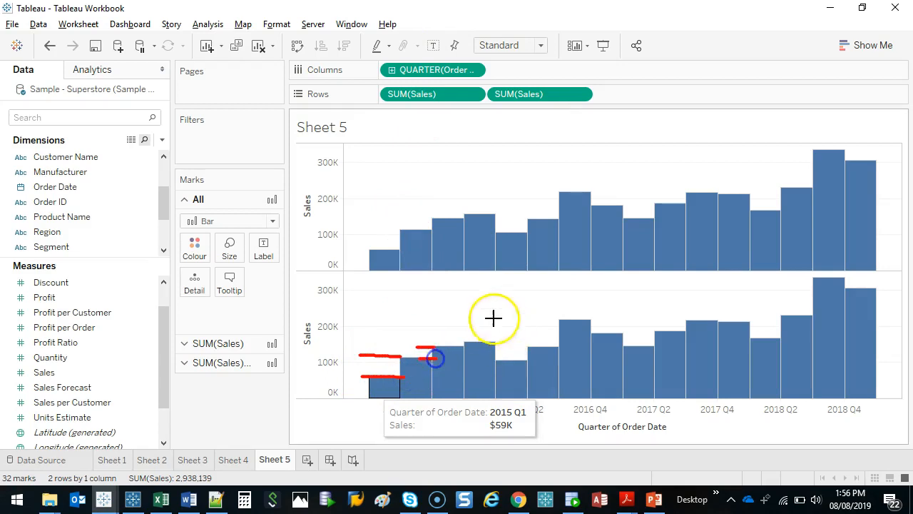
key(Escape)
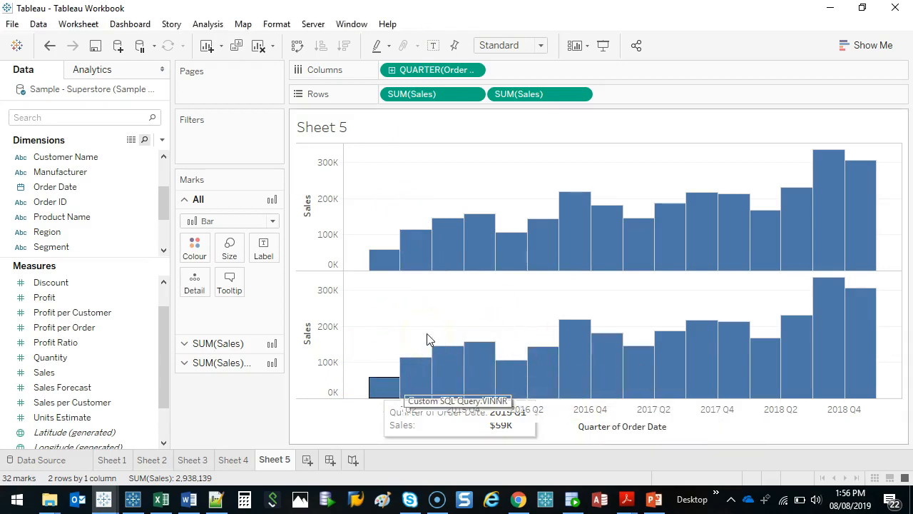
Step: Apply the Difference quick table calculation to the second Sales field in Rows
right_click(540, 97)
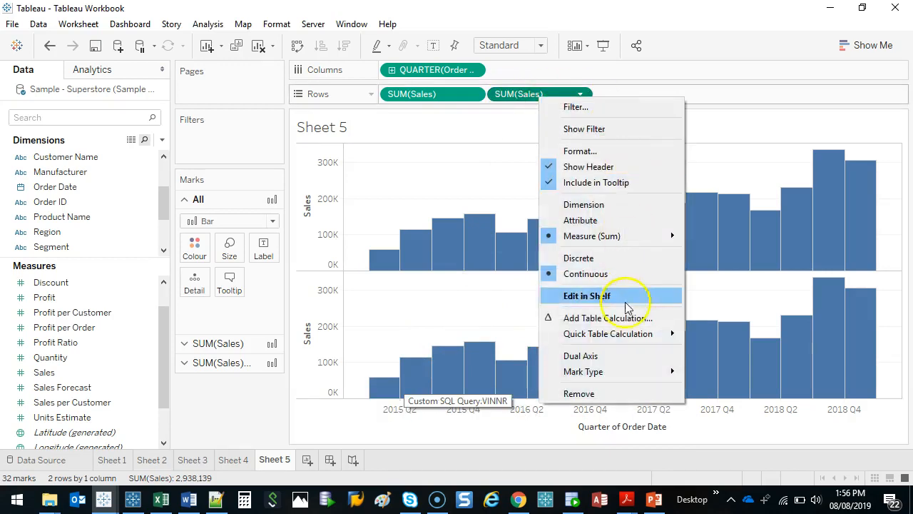
click(626, 338)
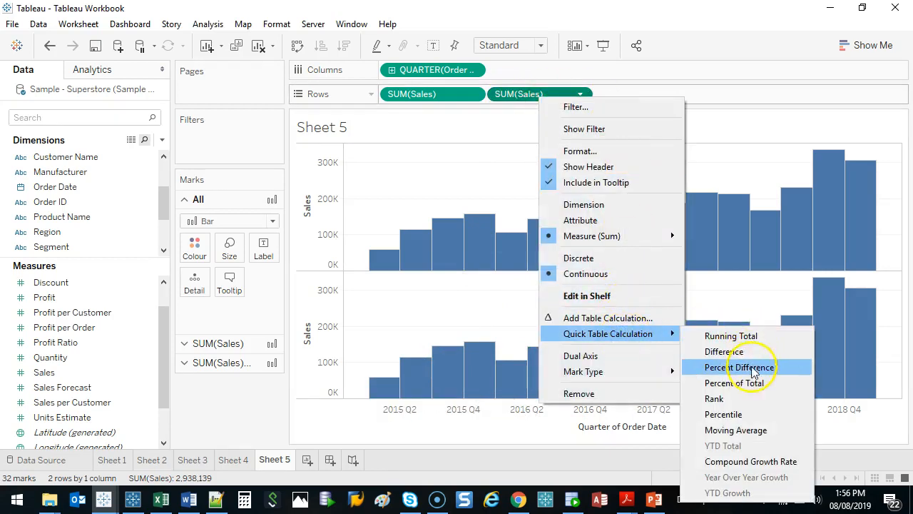
click(725, 352)
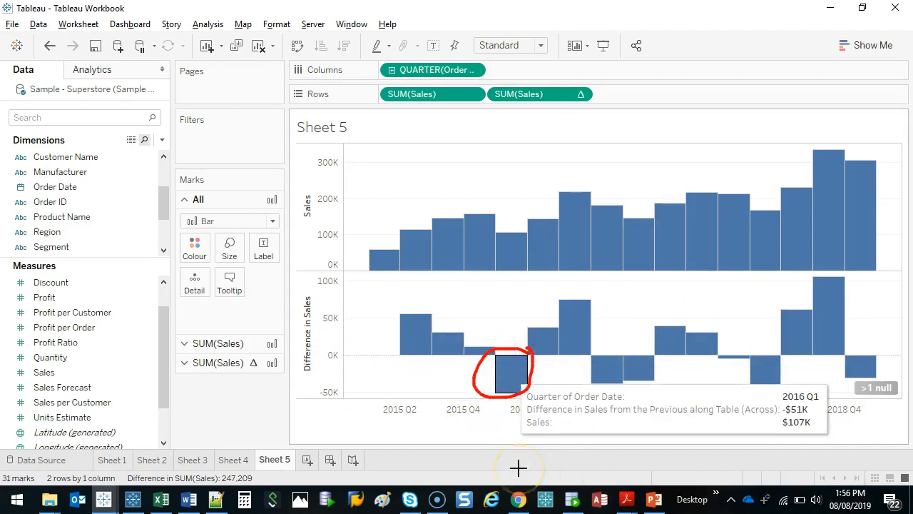
Step: Colour the lower chart's bars by the difference in Sales
click(540, 96)
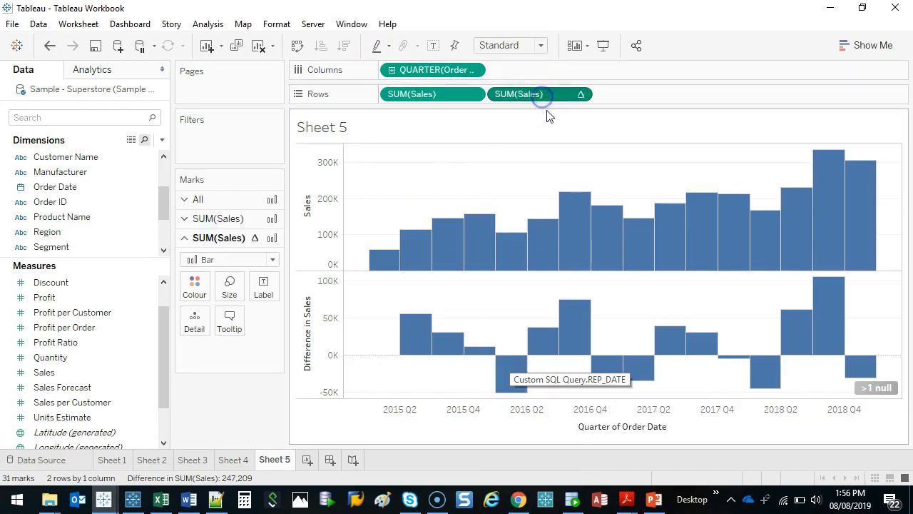
drag(550, 96, 195, 285)
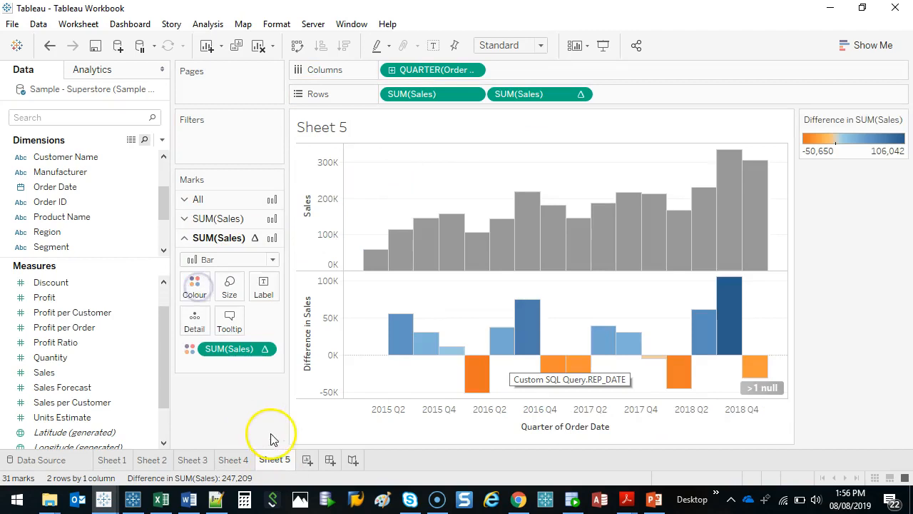
mouse_move(688, 375)
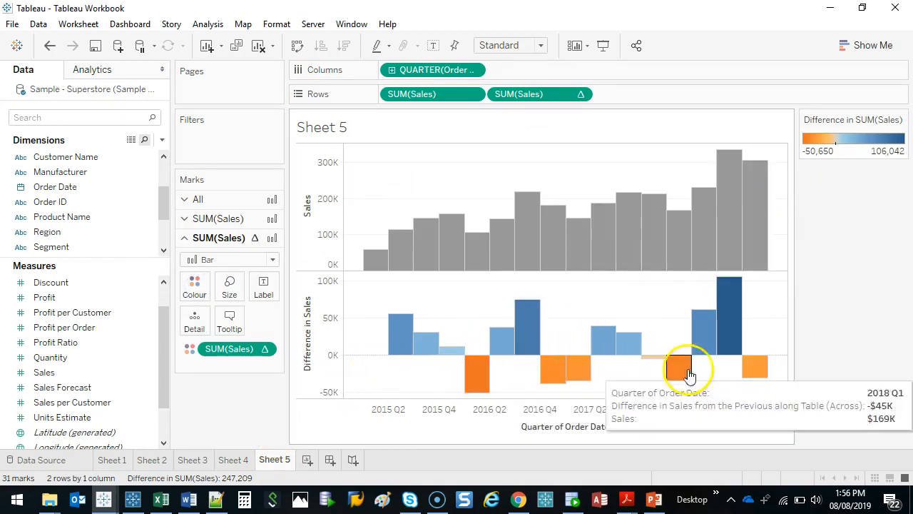
Step: Change the difference in Sales colour palette to Red-Black Diverging
double_click(827, 141)
click(592, 189)
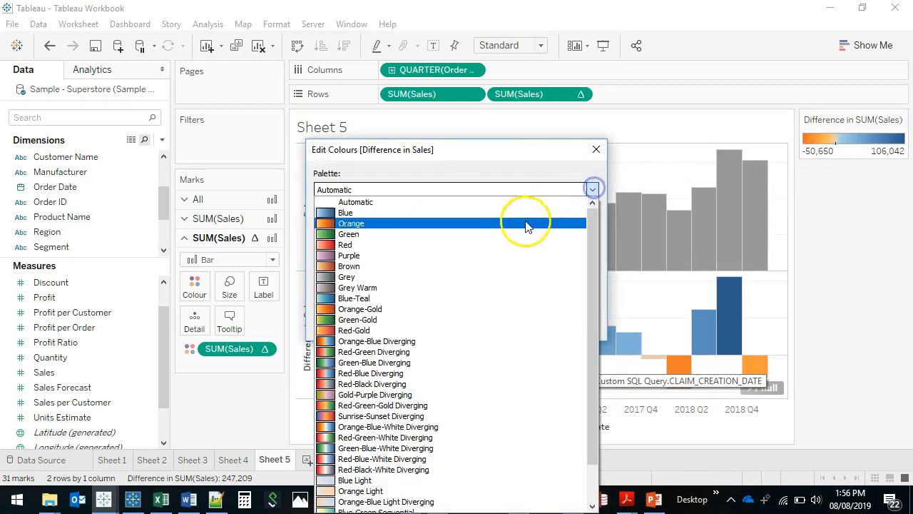
click(428, 387)
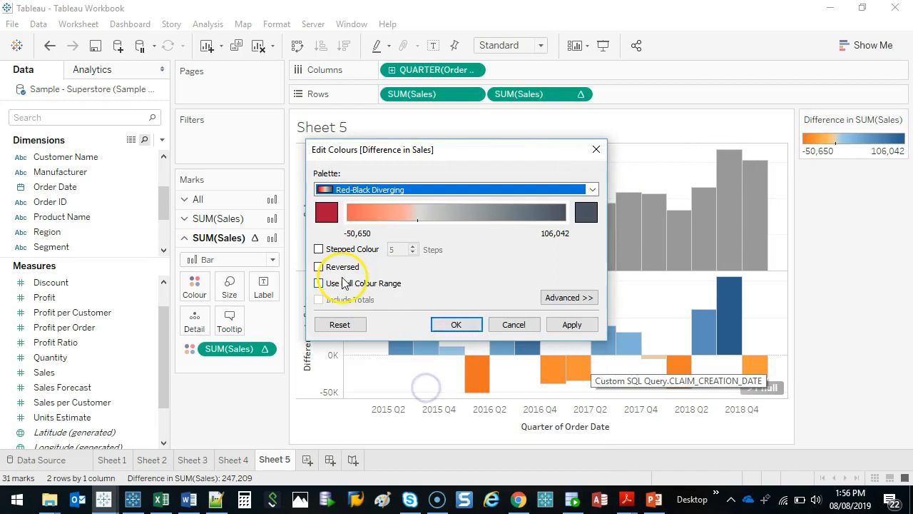
click(564, 324)
click(455, 325)
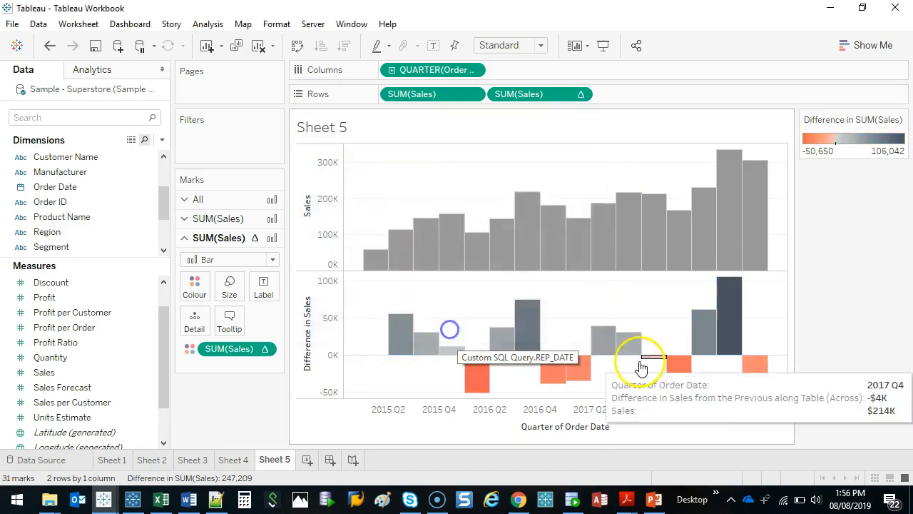
click(475, 375)
click(582, 303)
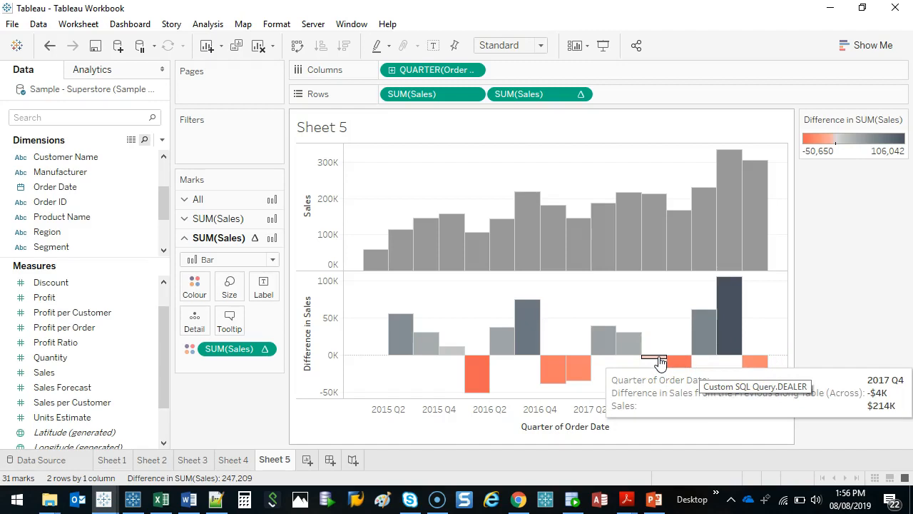
Step: Remove the difference in Sales field from the lower chart's colour encoding
drag(545, 95, 520, 93)
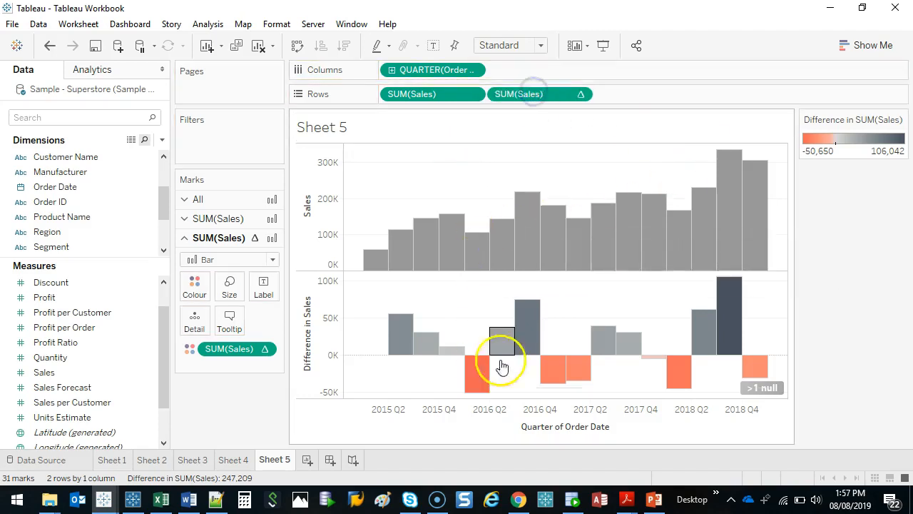
mouse_move(573, 366)
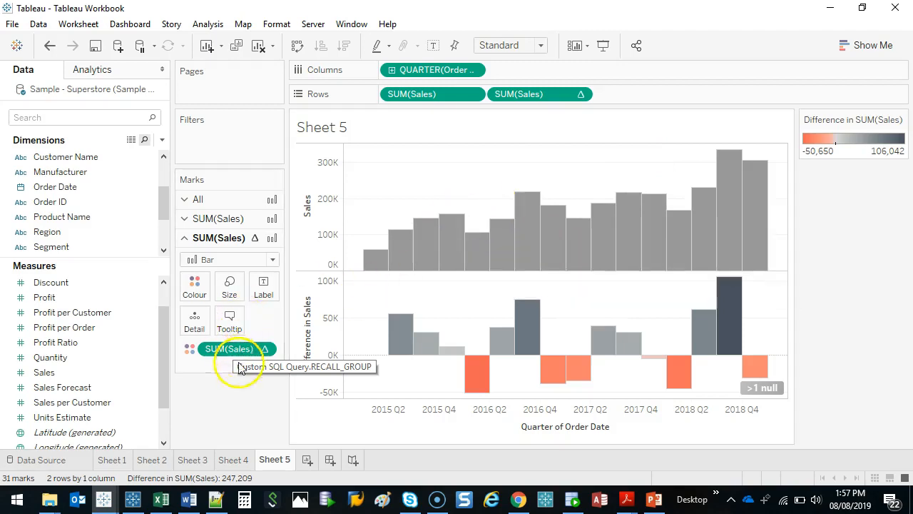
drag(236, 355, 231, 393)
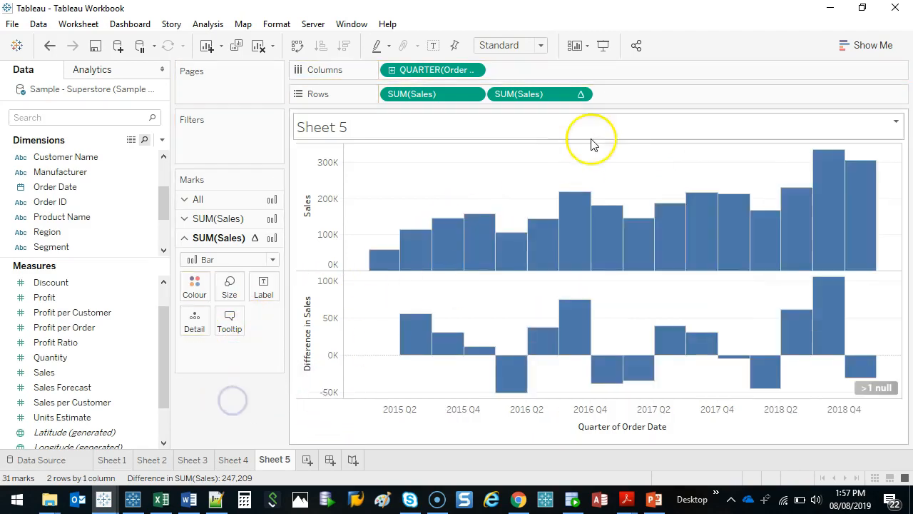
Step: Switch the second Sales field's quick table calculation to Running Total
right_click(557, 98)
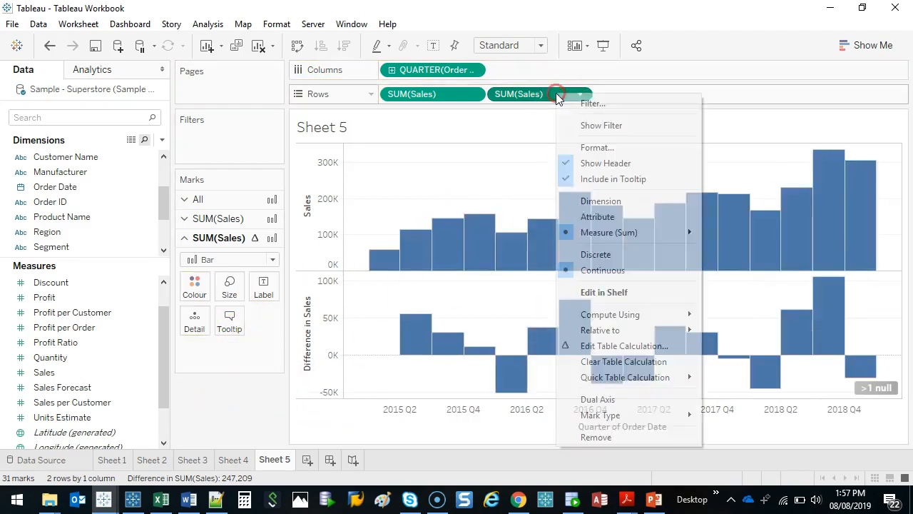
click(647, 379)
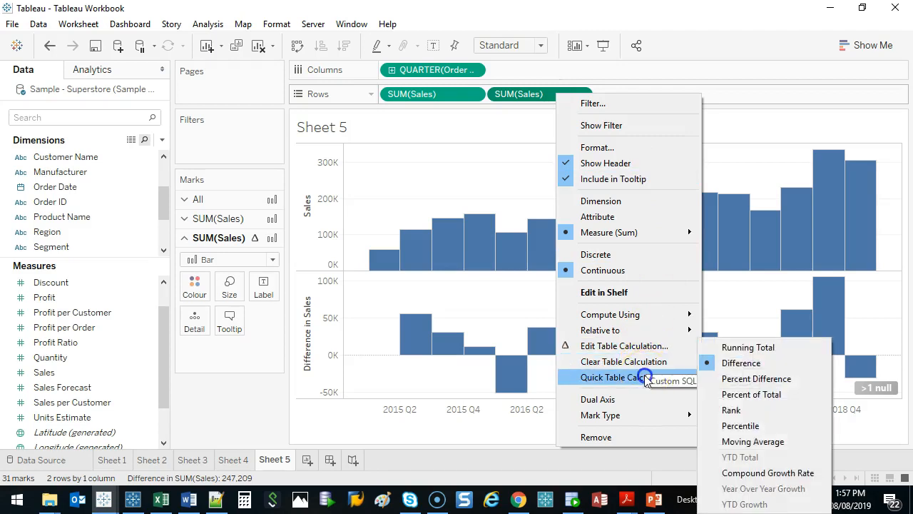
click(763, 348)
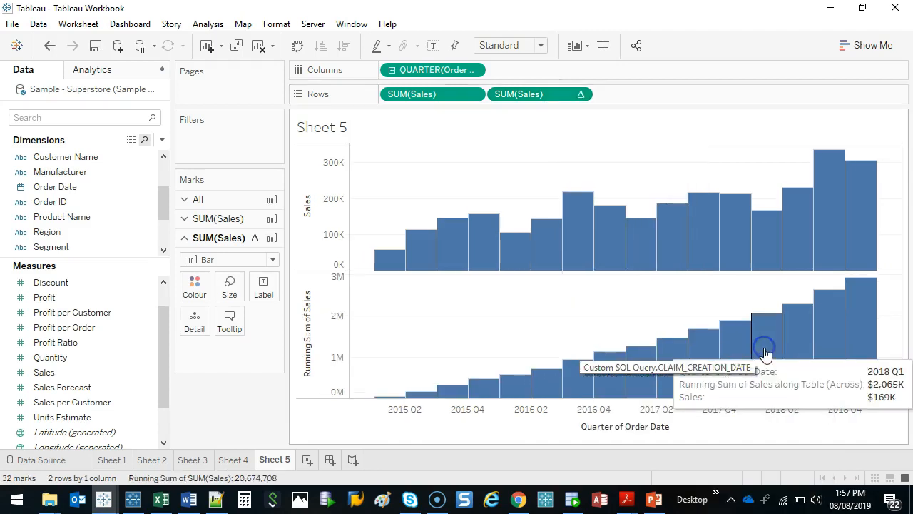
Step: Switch the second Sales field's quick table calculation to Percent Difference, and clear the table calculation
right_click(529, 98)
click(595, 364)
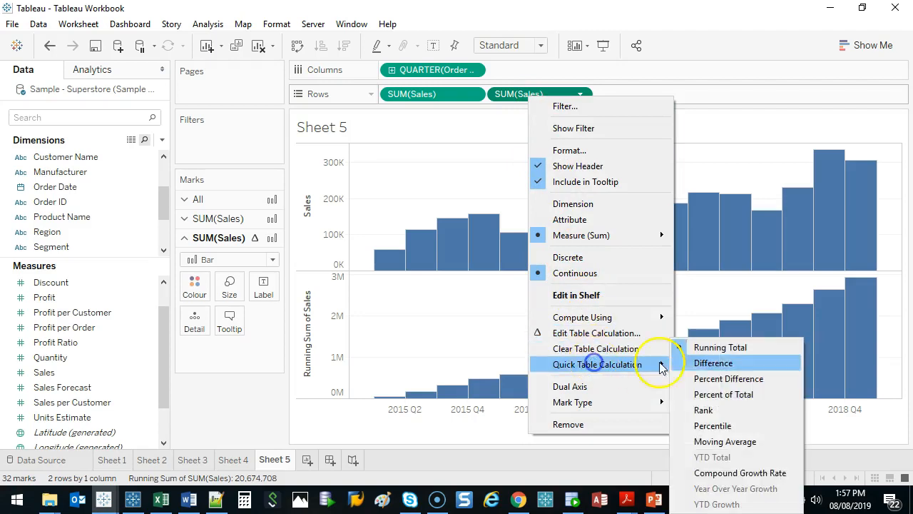
click(738, 378)
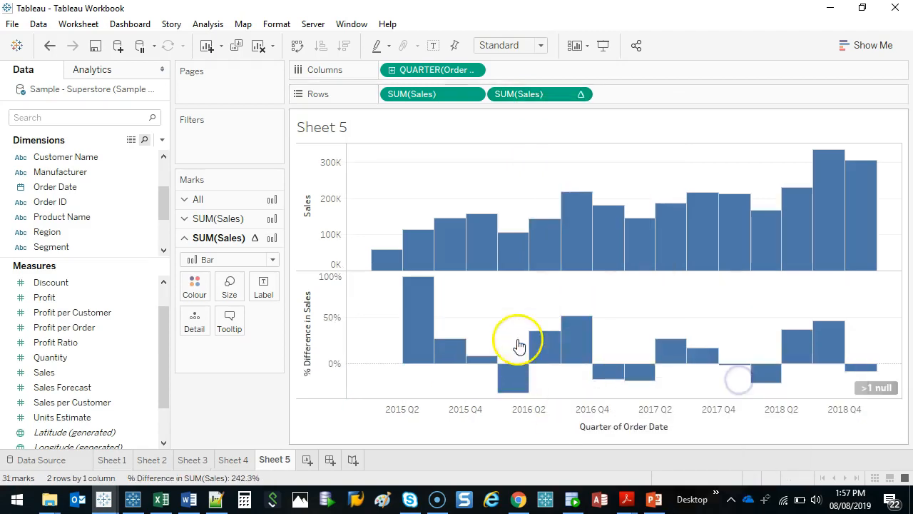
right_click(553, 93)
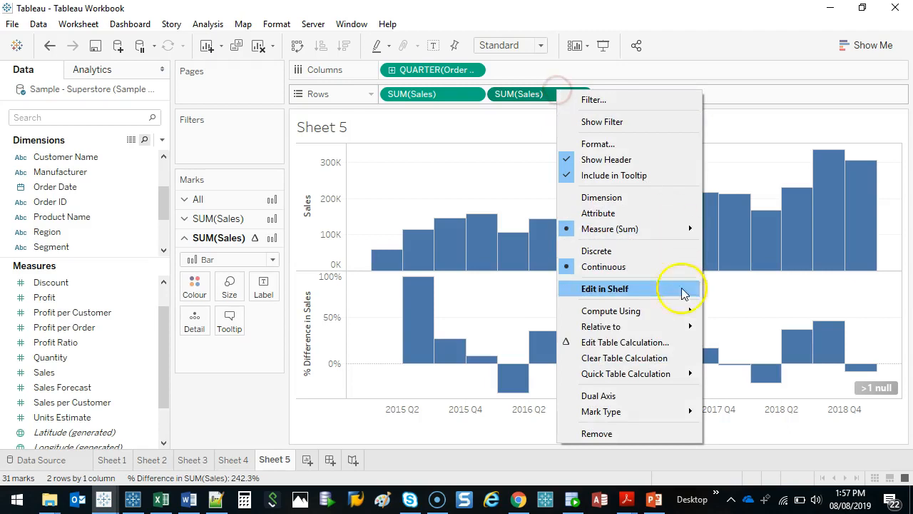
click(662, 358)
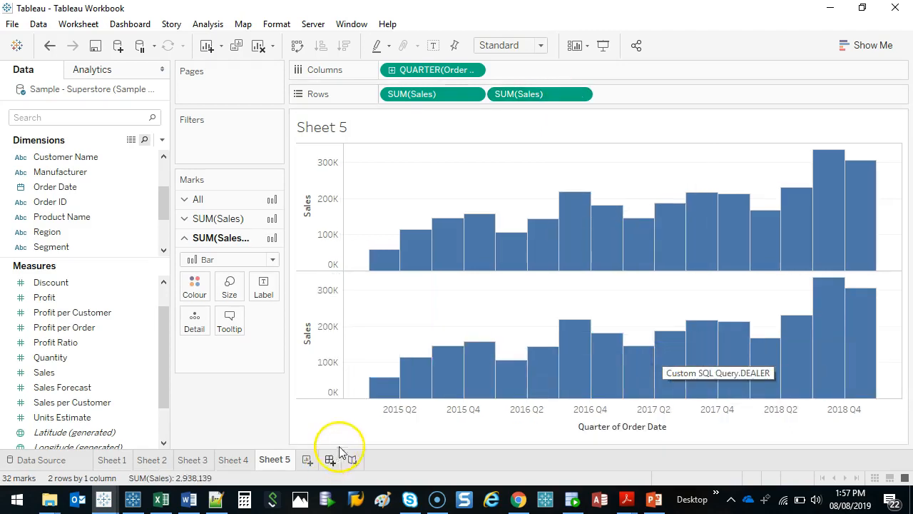
Step: Apply the Rank quick table calculation to the second Sales field and move that field onto the upper chart's labels
right_click(510, 93)
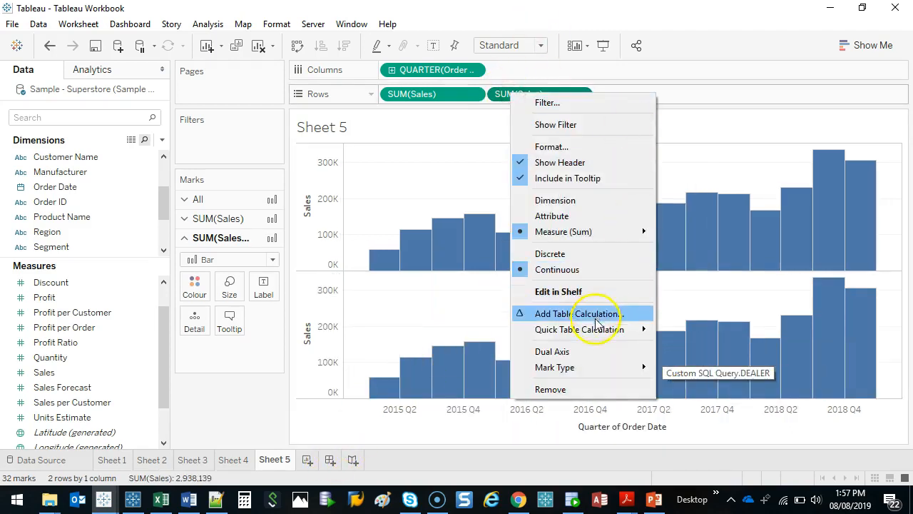
mouse_move(592, 328)
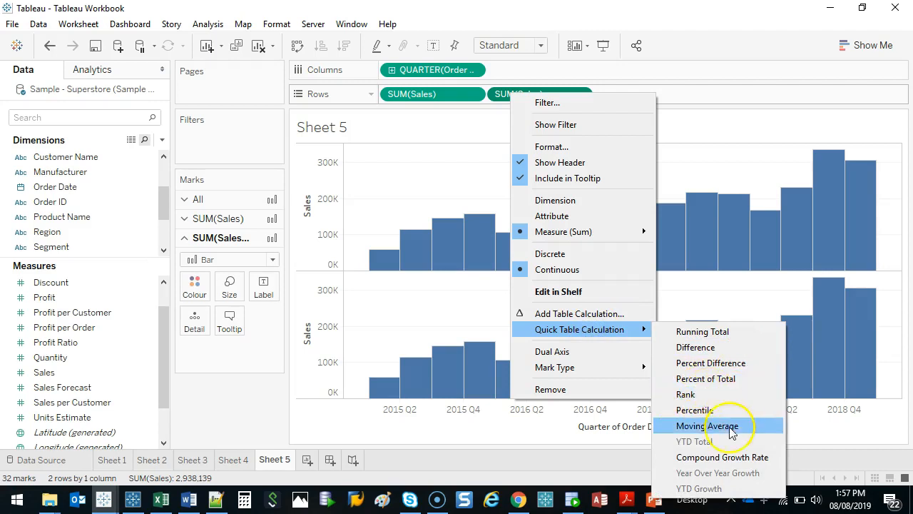
click(726, 396)
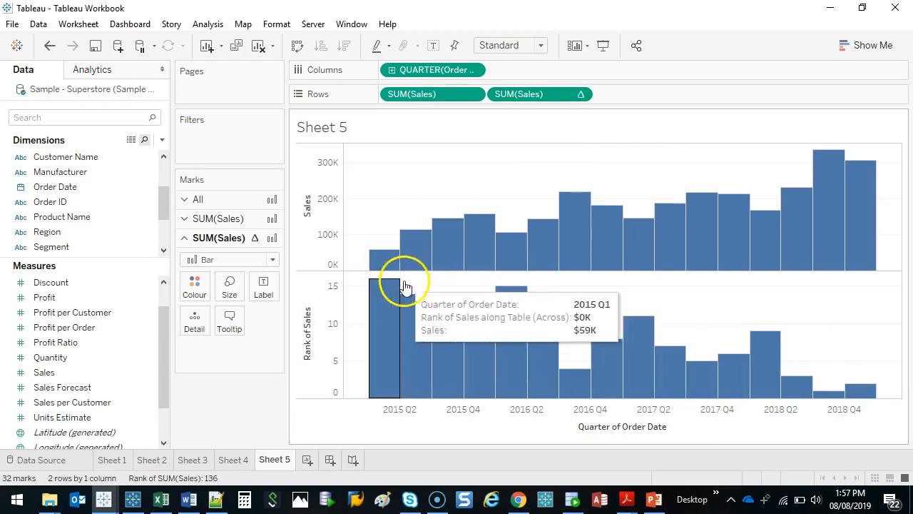
mouse_move(465, 324)
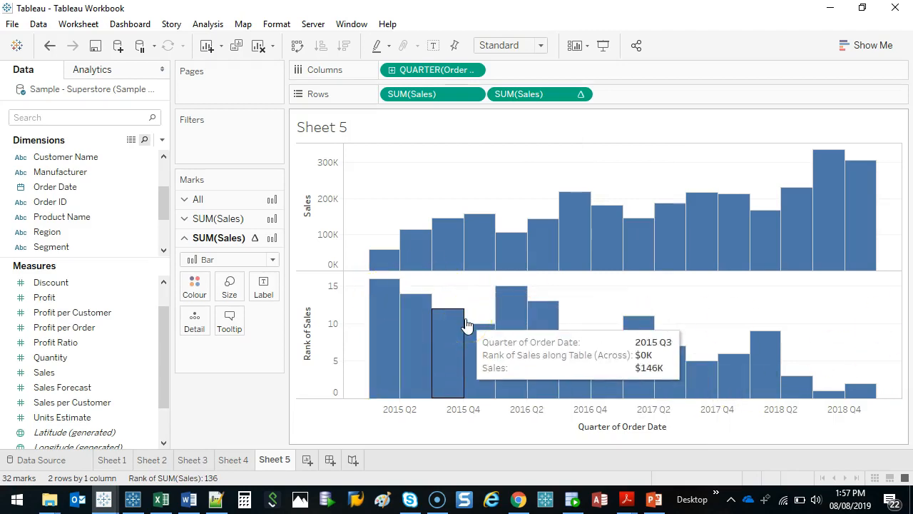
click(247, 219)
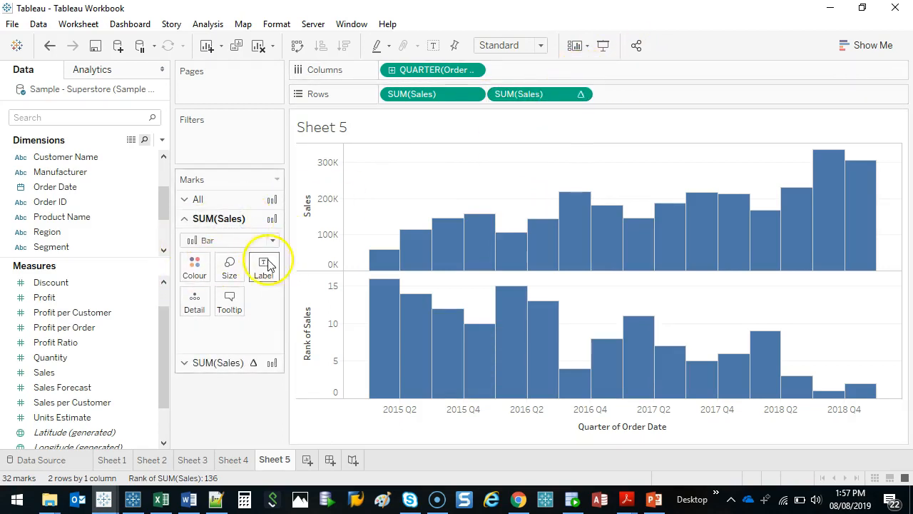
drag(558, 95, 271, 264)
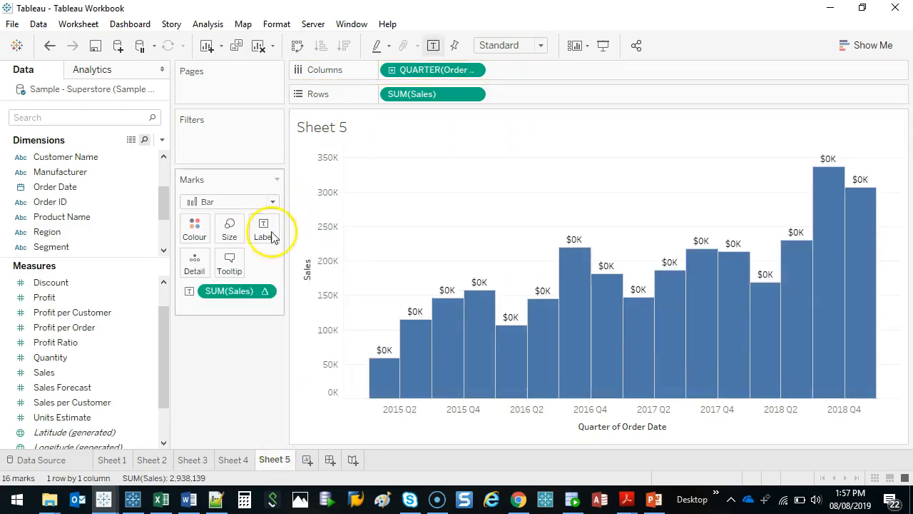
Step: Format the rank labels' default numbers as plain whole numbers (123,456) and close the formatting settings
right_click(238, 289)
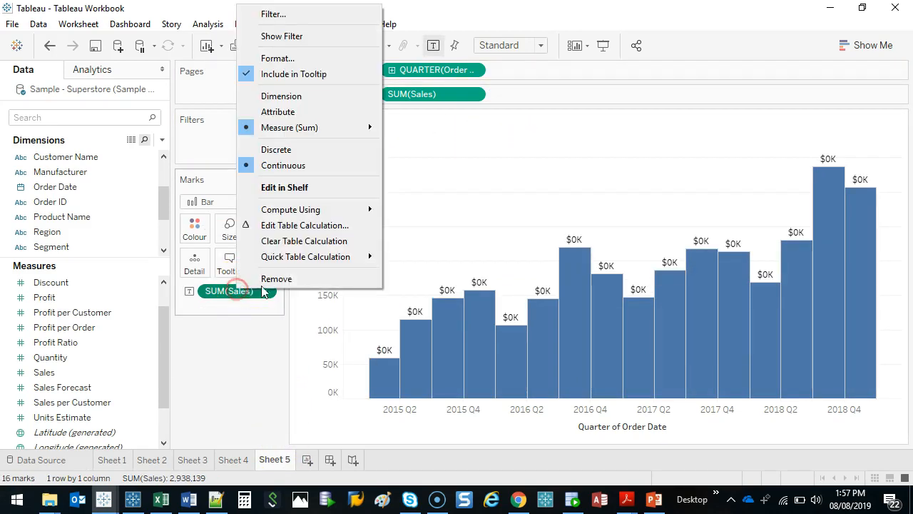
click(286, 58)
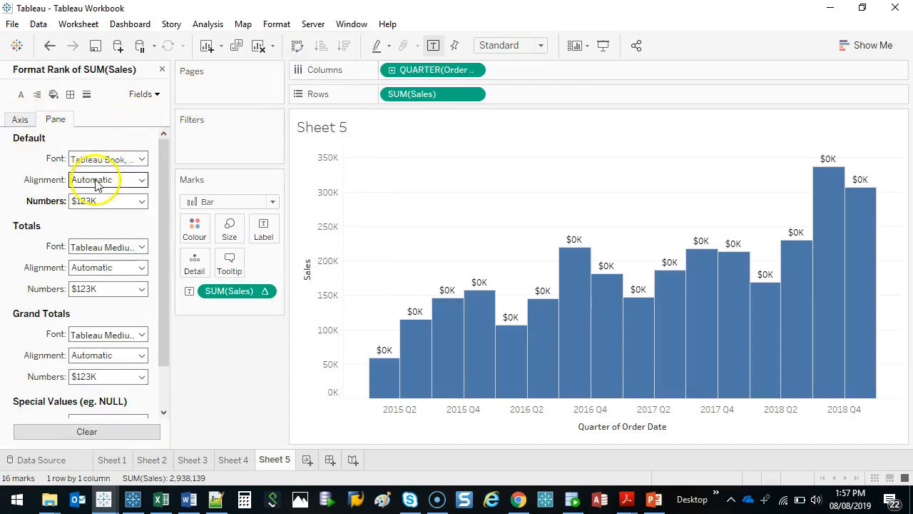
click(108, 200)
click(97, 221)
click(230, 418)
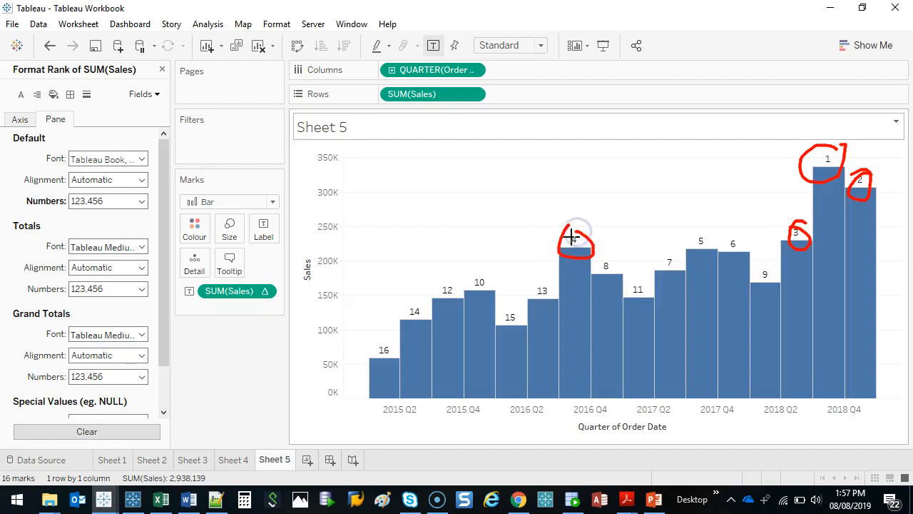
key(Escape)
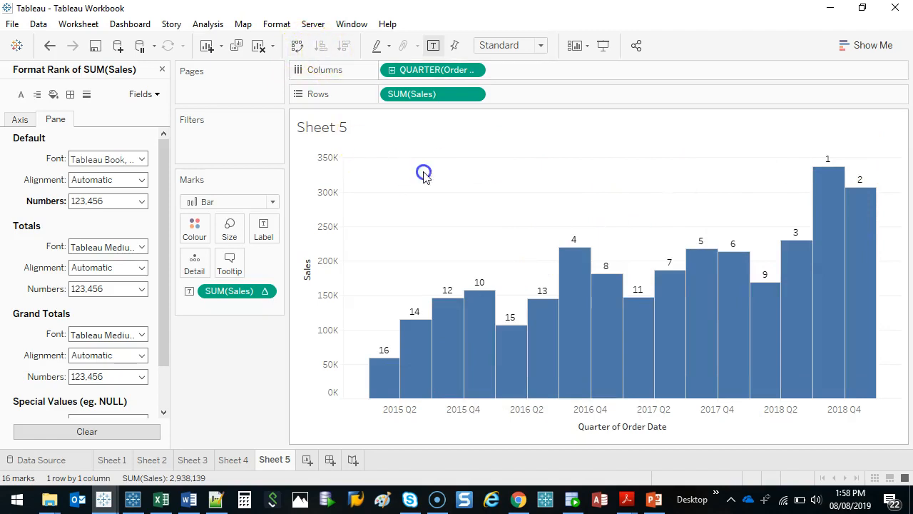
click(162, 70)
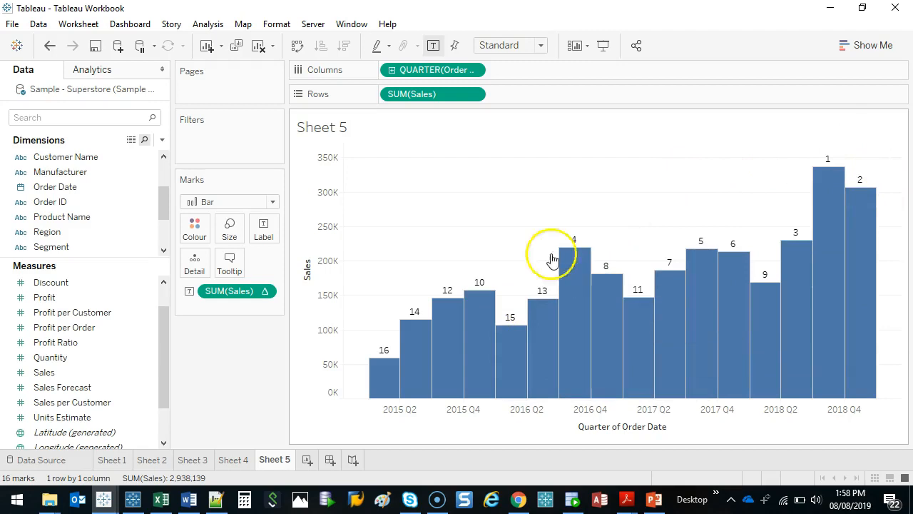
Step: Remove the ranked Sales field from the bar labels
drag(222, 294, 231, 376)
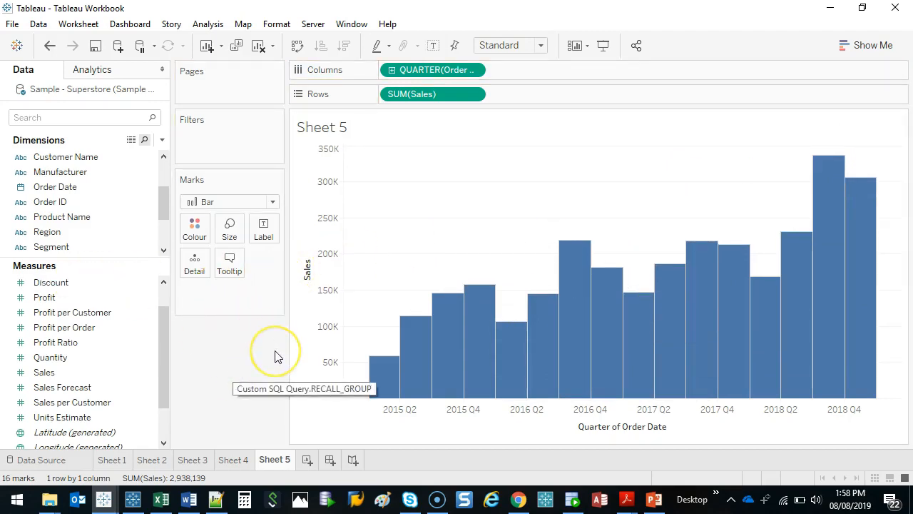
Step: Change the Order Date field on the columns to continuous Week Number
right_click(429, 74)
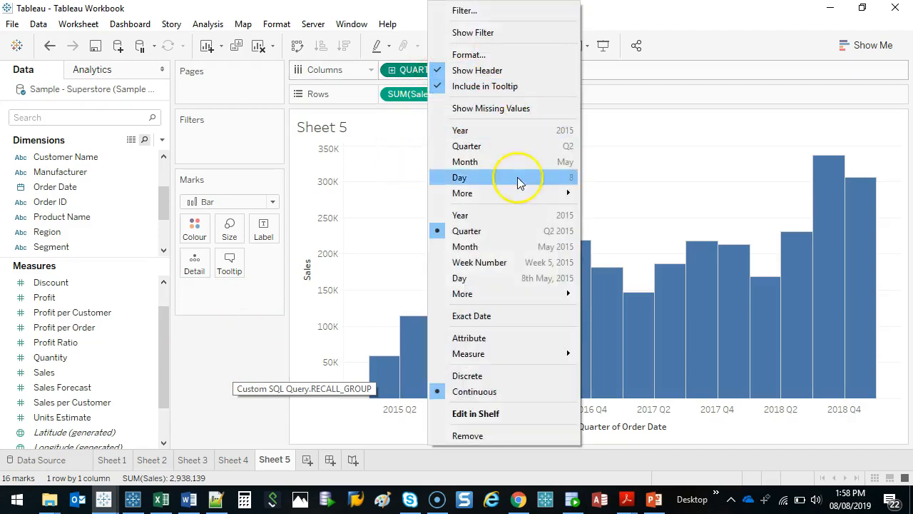
click(504, 278)
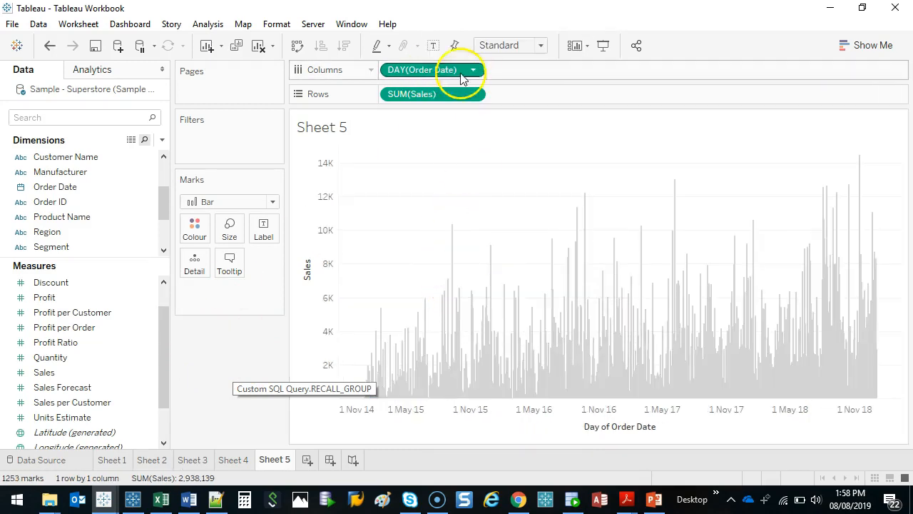
right_click(427, 76)
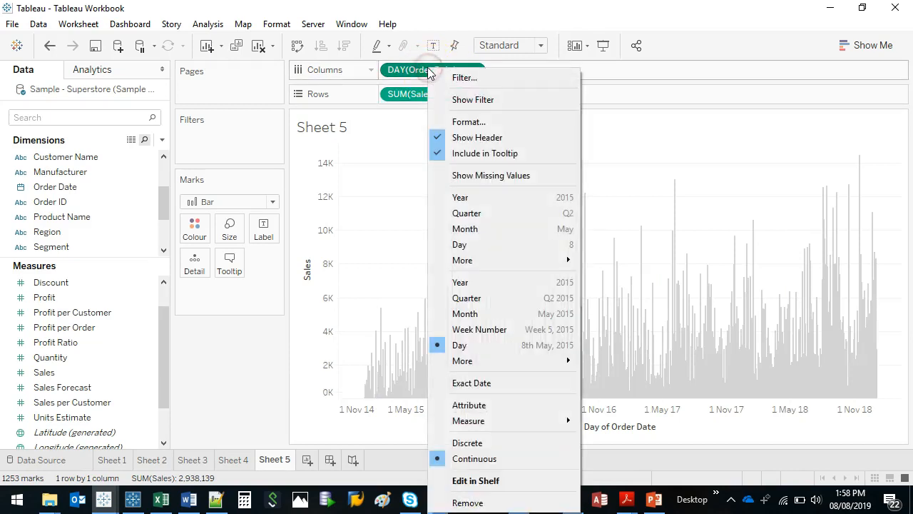
click(528, 332)
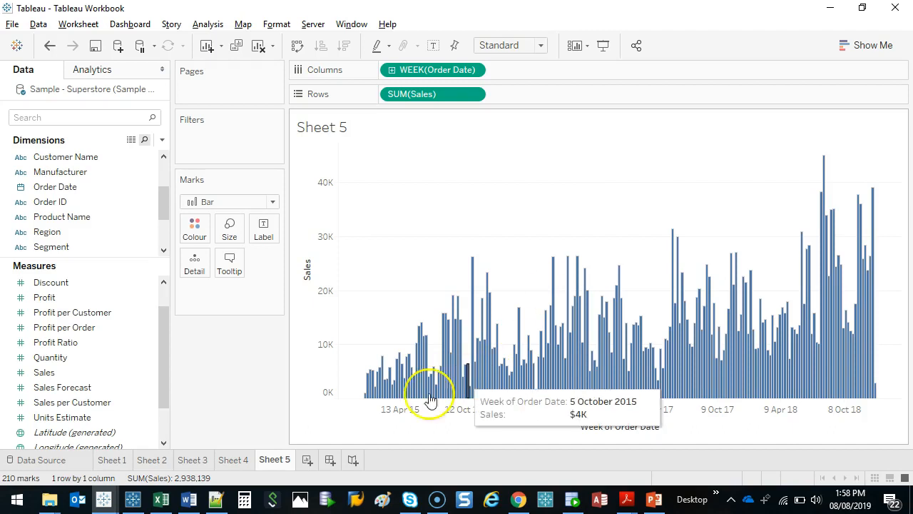
drag(540, 313, 808, 256)
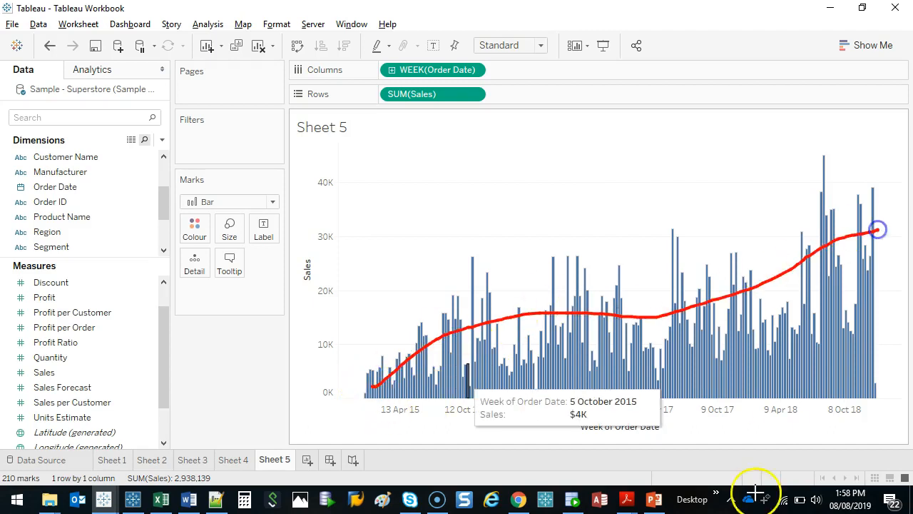
key(Escape)
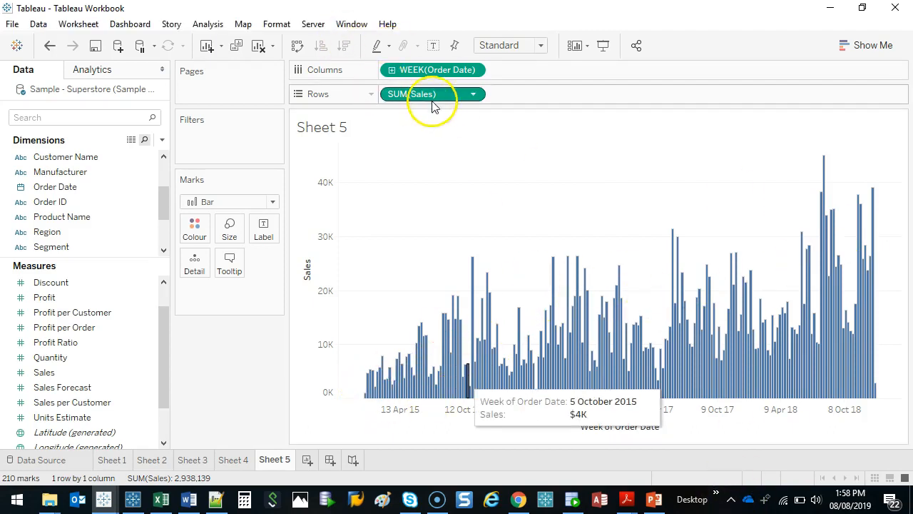
Step: Add a second Sales field to the rows and change the lower chart's mark type to Line
drag(62, 373, 546, 90)
click(551, 91)
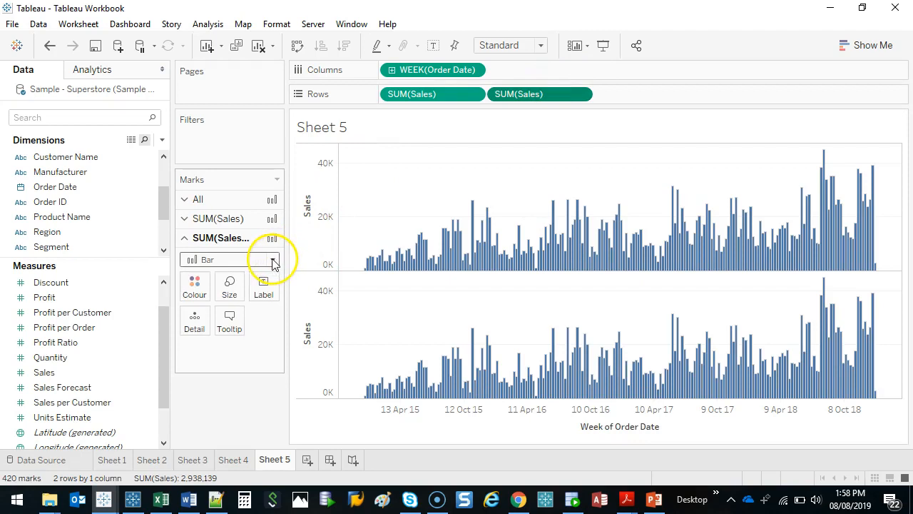
click(445, 97)
click(535, 95)
click(433, 94)
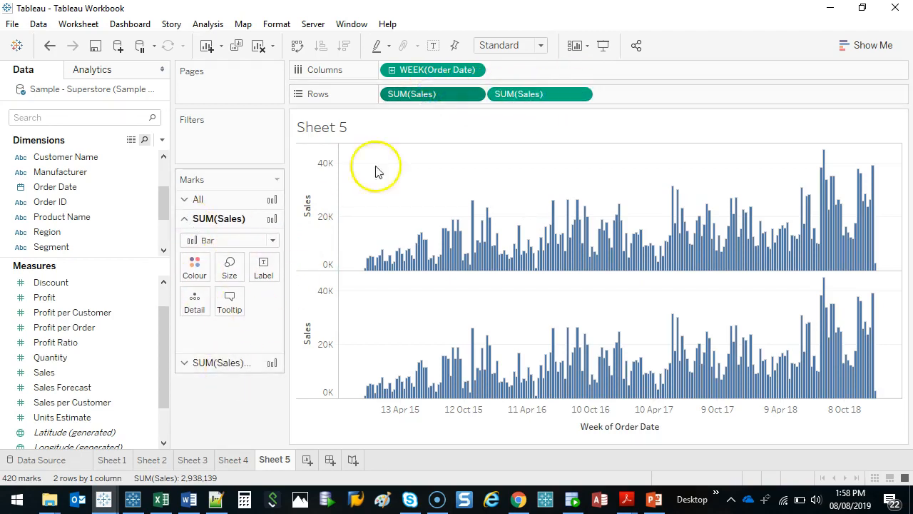
click(561, 91)
click(250, 262)
click(218, 304)
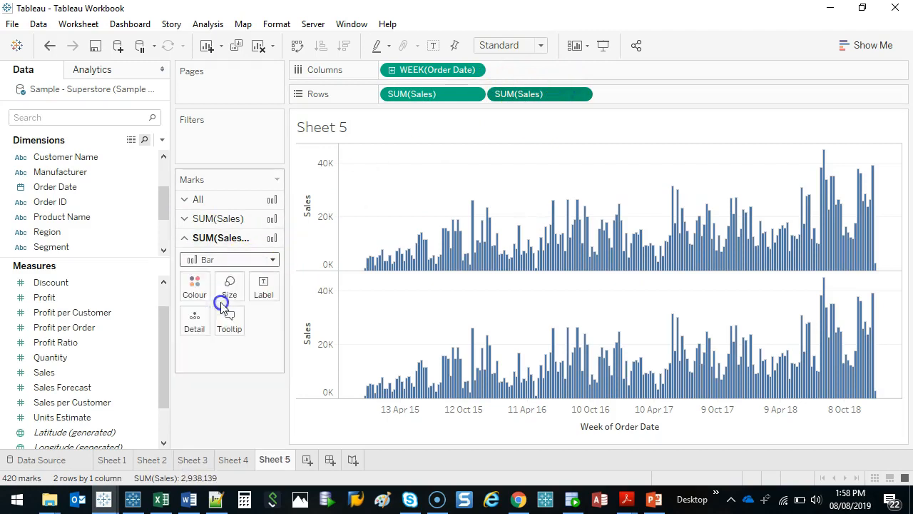
Step: Apply the Moving Average quick table calculation to the second Sales field, undoing and redoing it to compare the lines
right_click(529, 97)
mouse_move(639, 331)
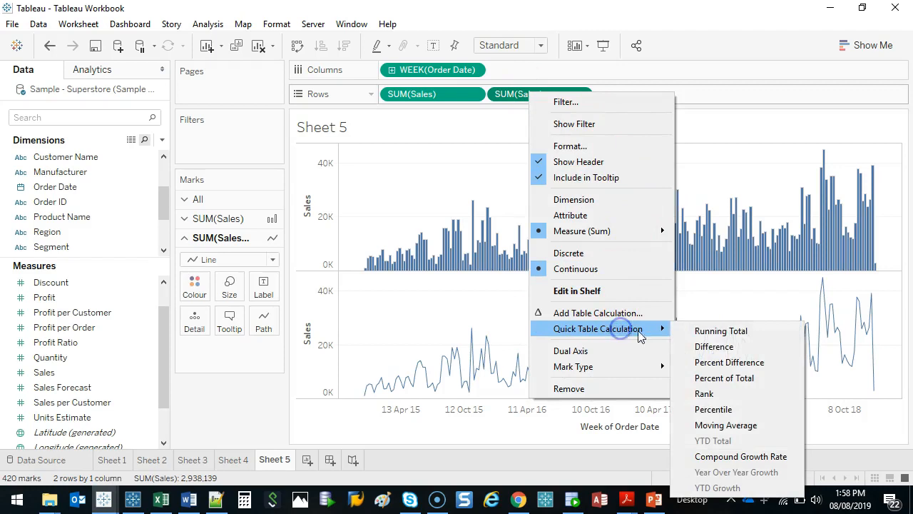
click(740, 427)
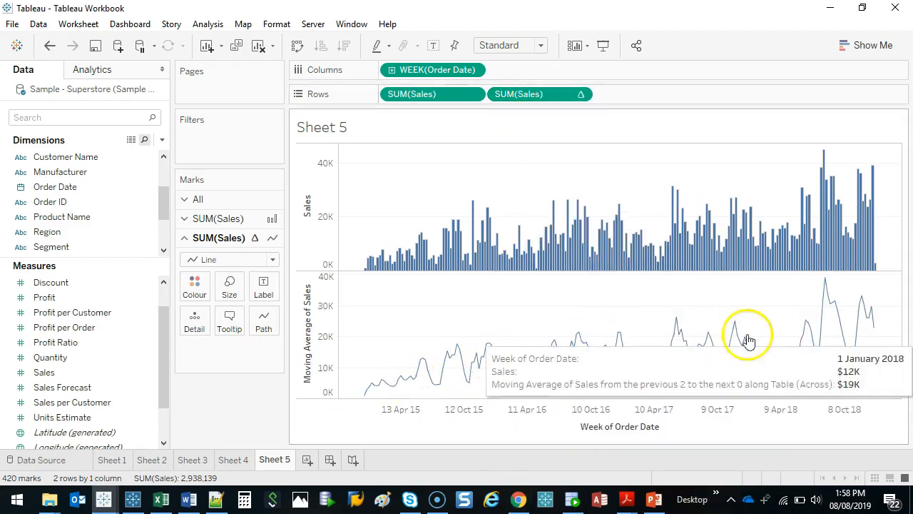
click(49, 47)
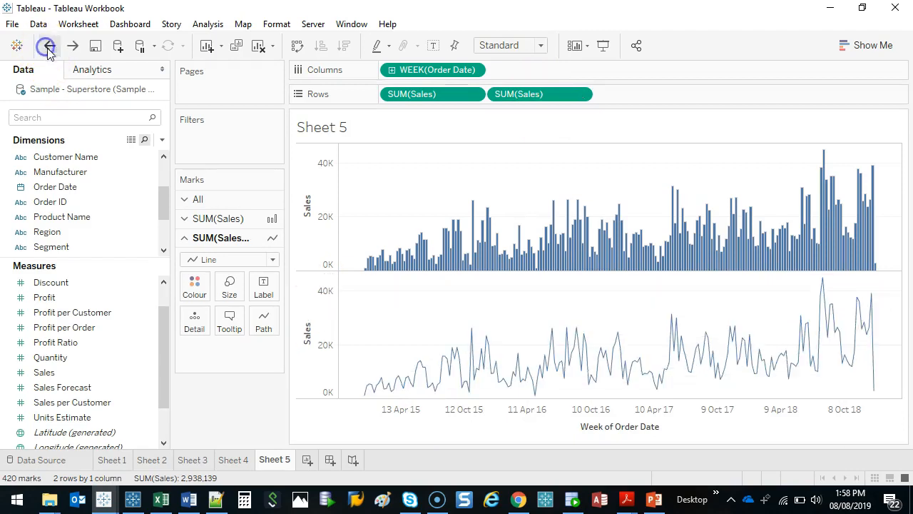
click(70, 47)
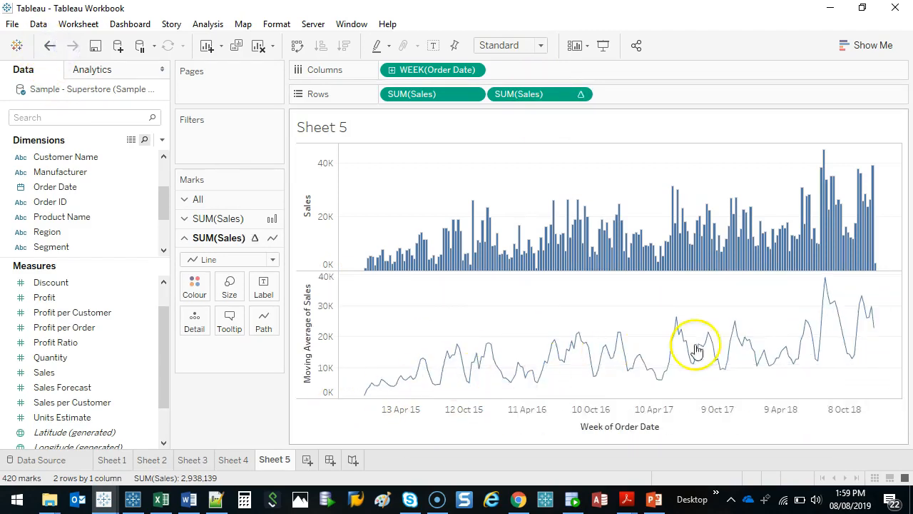
mouse_move(540, 92)
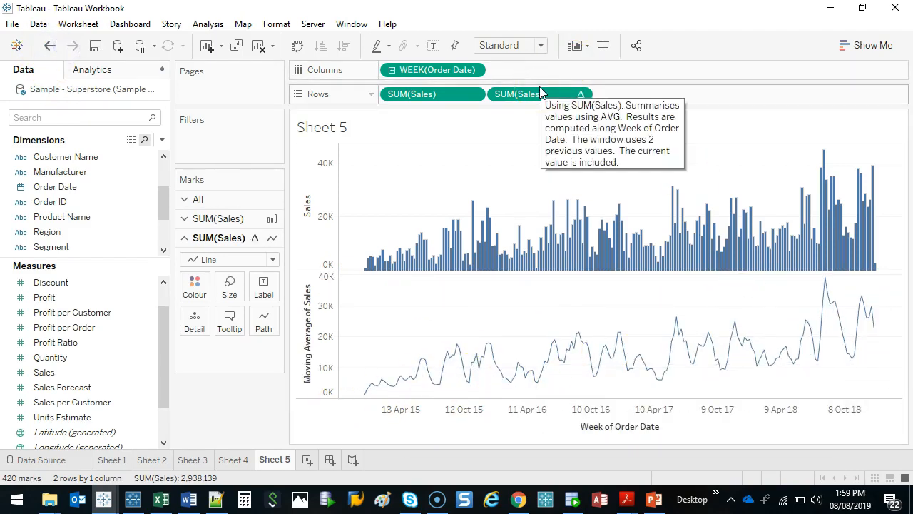
Step: Edit the second Sales field's moving average calculation and set its previous values to 9
right_click(537, 95)
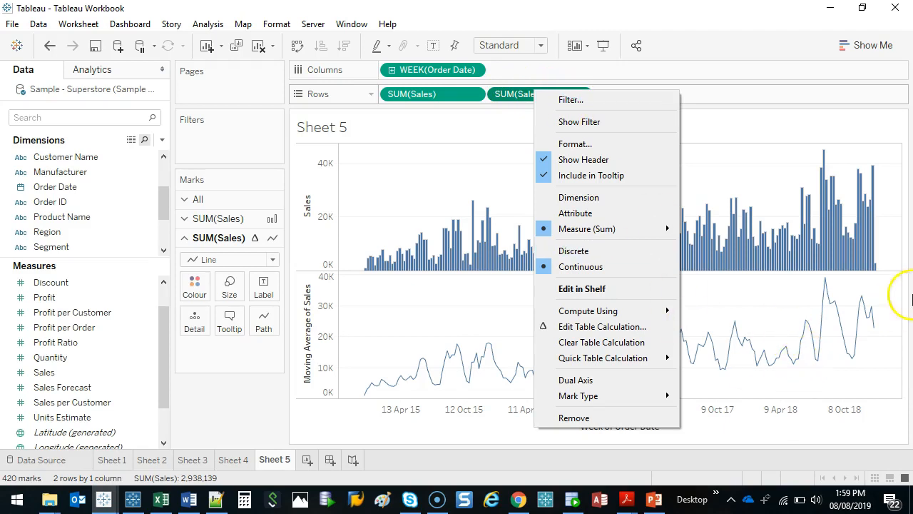
click(603, 328)
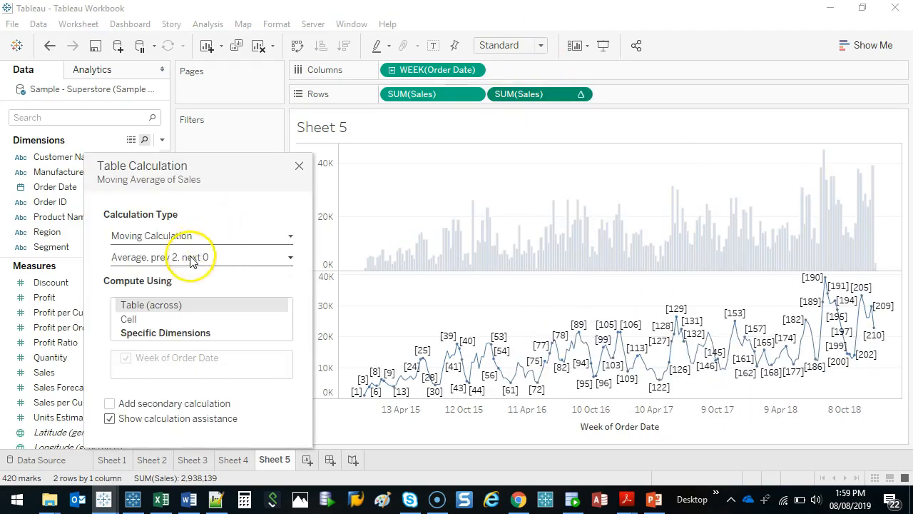
click(222, 261)
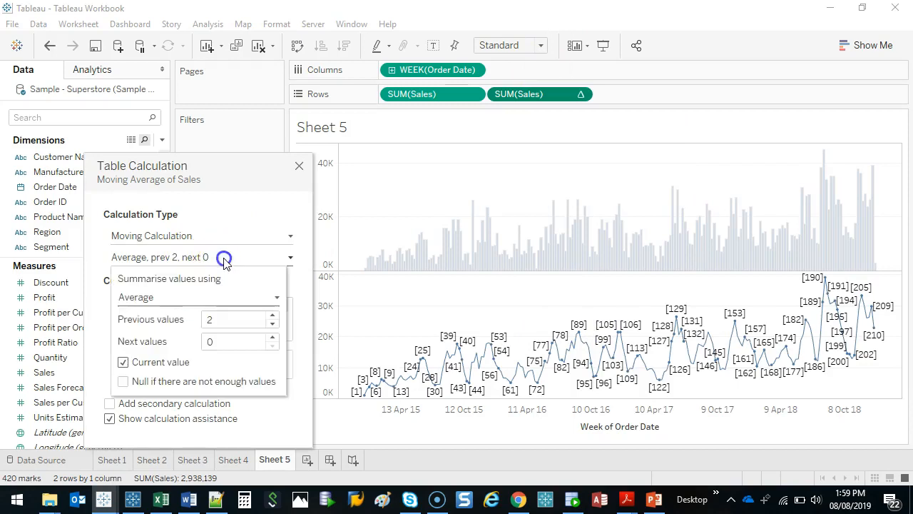
click(274, 316)
click(273, 315)
click(273, 315)
click(273, 315)
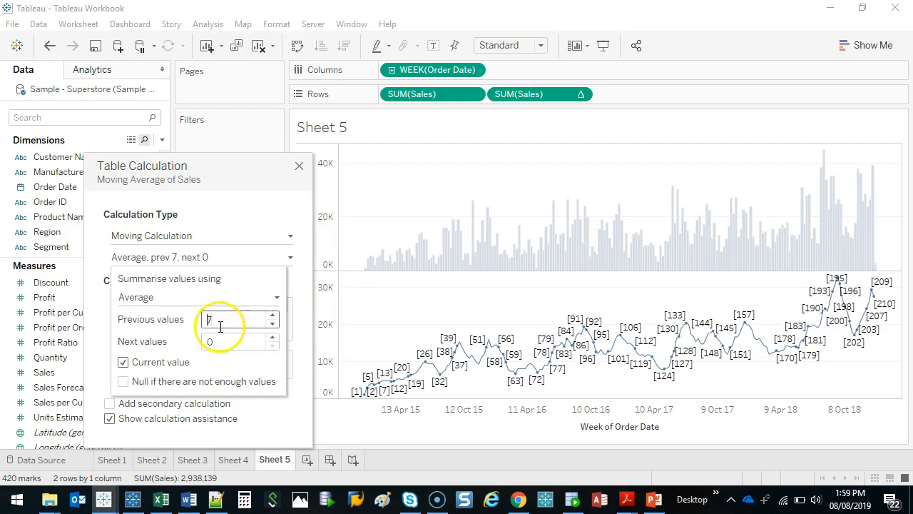
click(272, 316)
click(272, 316)
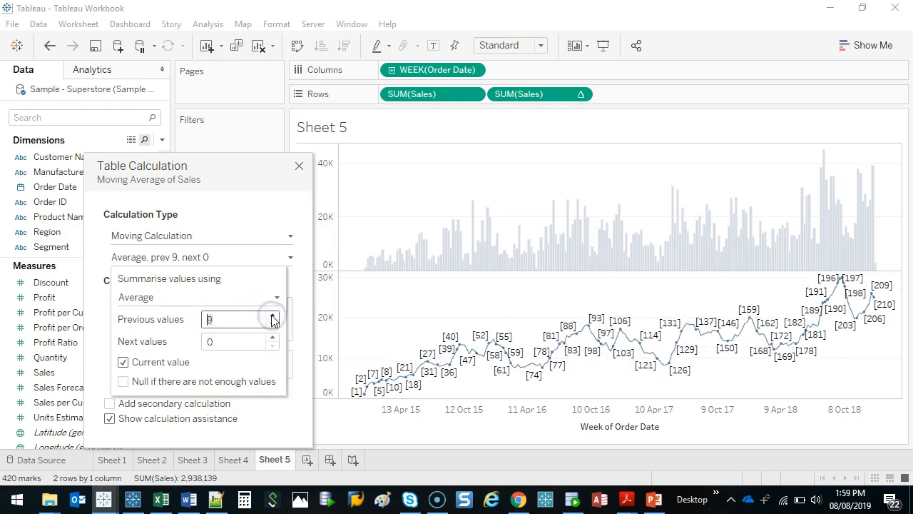
Step: Try a larger number of previous values for the moving average and bring it back to 9
click(272, 316)
click(272, 316)
click(273, 316)
click(272, 316)
click(273, 316)
click(273, 325)
click(273, 325)
click(272, 325)
click(272, 325)
click(273, 325)
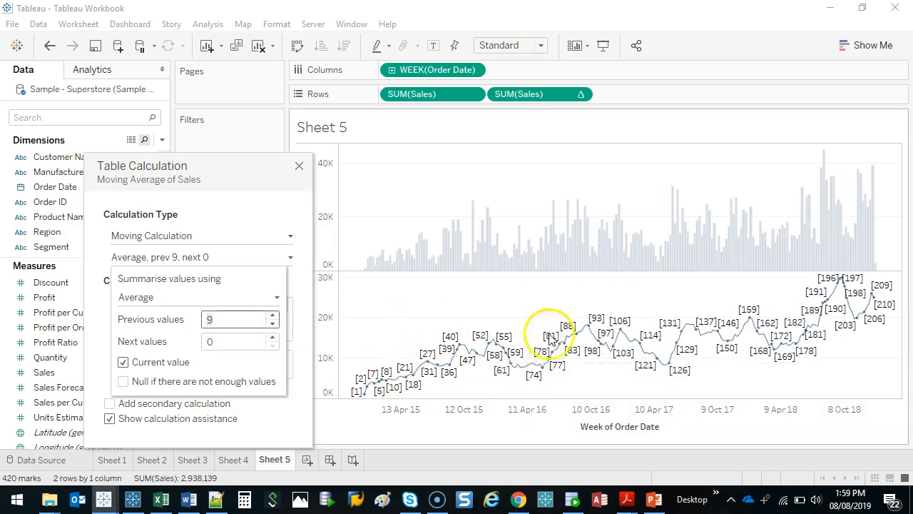
Step: Set the moving average's previous values to 15 and close the table calculation settings
click(272, 316)
click(272, 316)
click(272, 316)
click(272, 316)
click(272, 316)
click(271, 317)
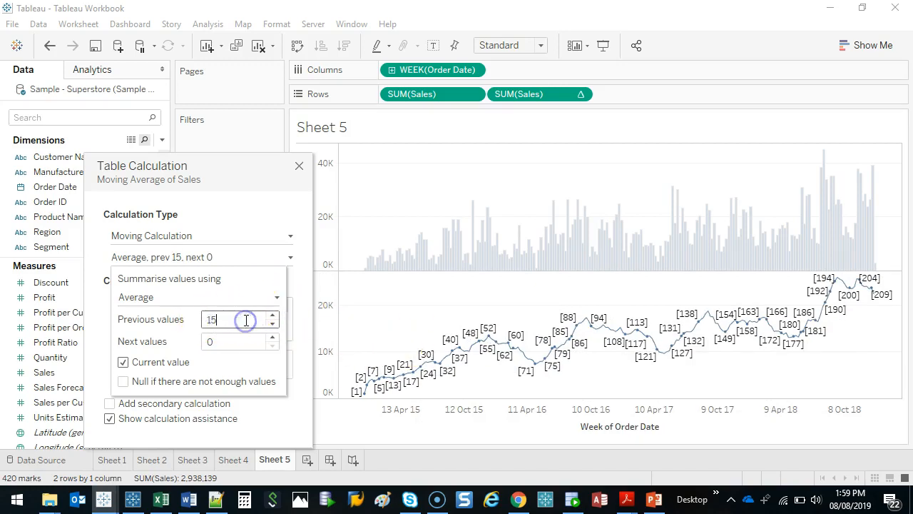
click(279, 220)
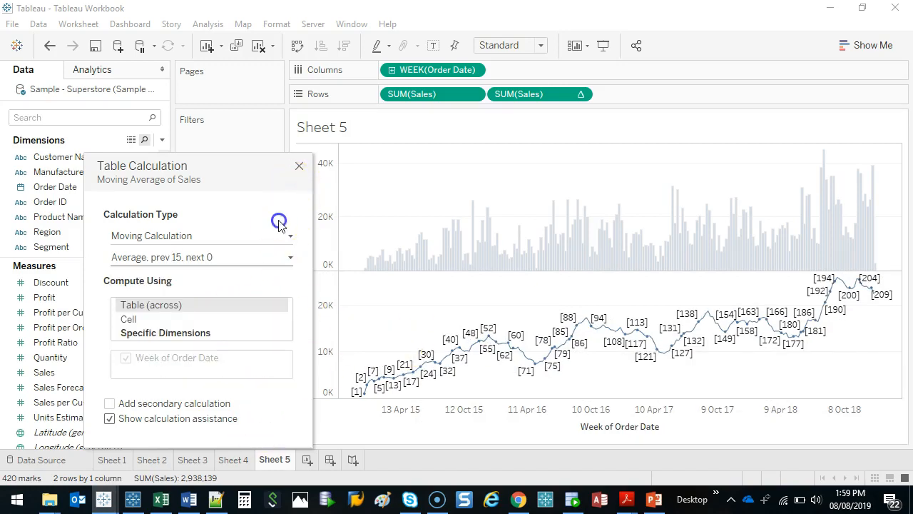
click(299, 167)
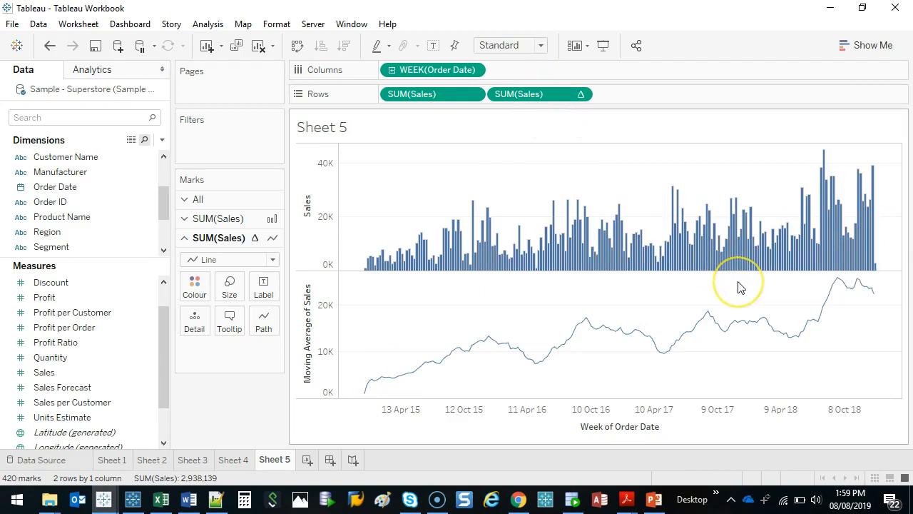
Step: Combine the two Sales measures into a dual-axis chart and synchronise the Moving Average of Sales axis with the Sales axis
right_click(548, 98)
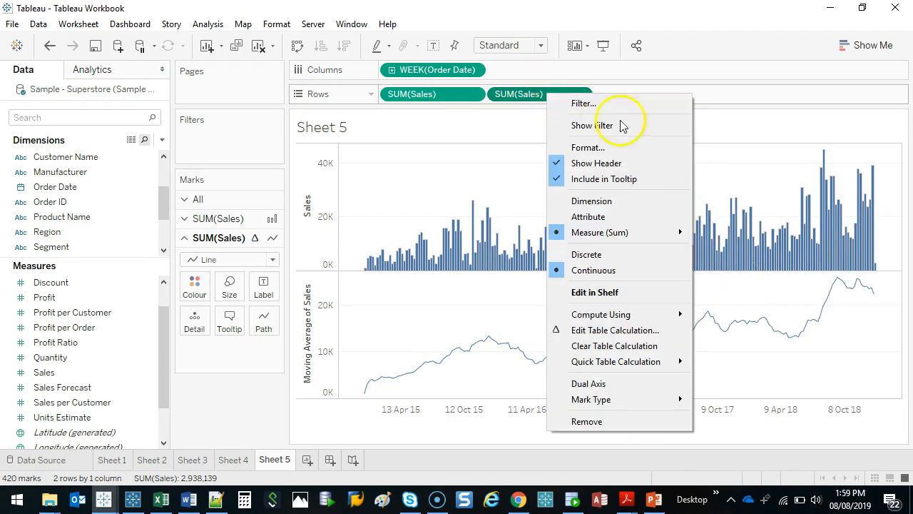
click(632, 384)
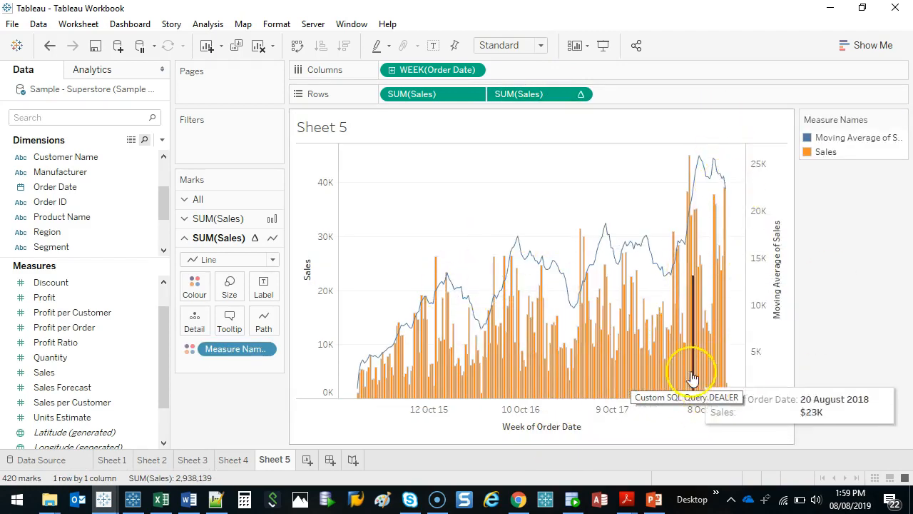
mouse_move(765, 127)
mouse_down()
mouse_move(759, 369)
mouse_move(771, 139)
mouse_up()
drag(338, 130, 282, 330)
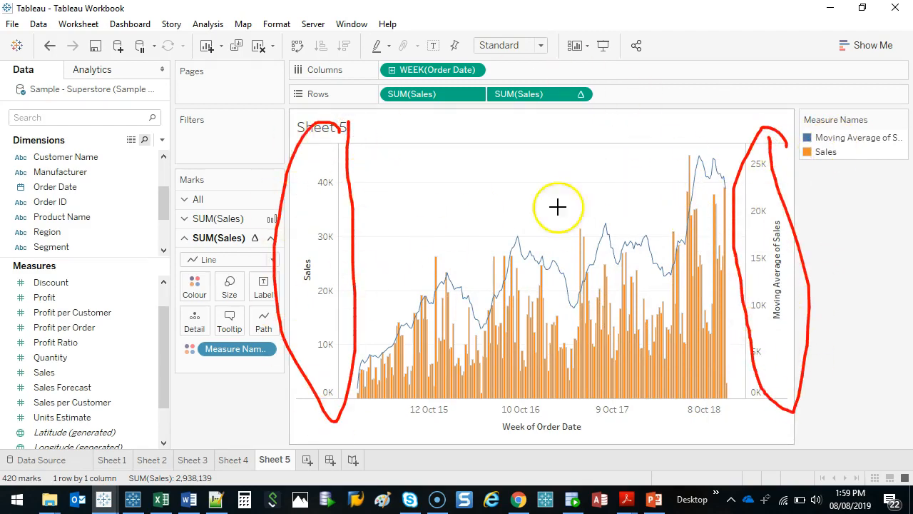
key(Escape)
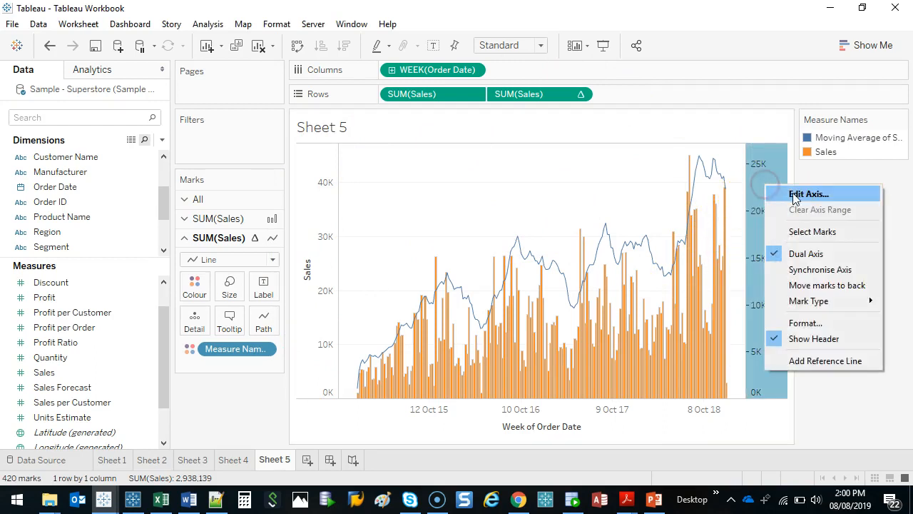
click(820, 270)
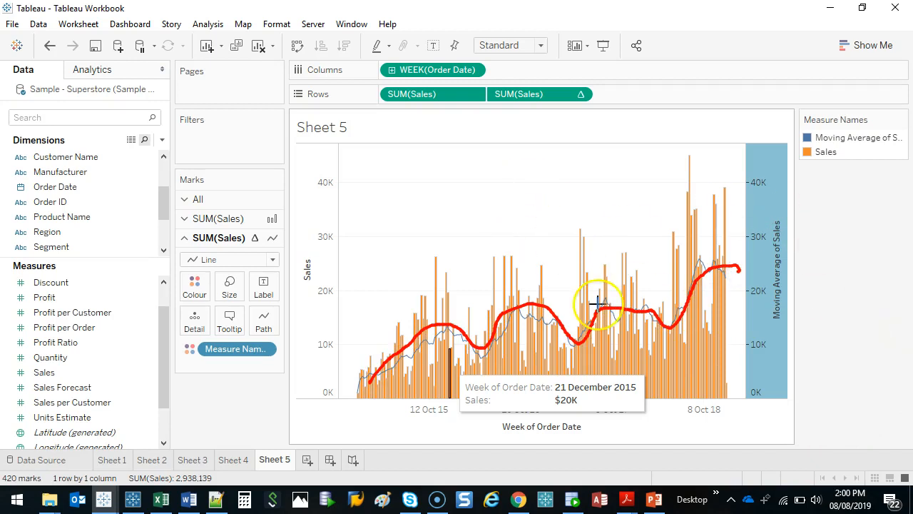
key(Escape)
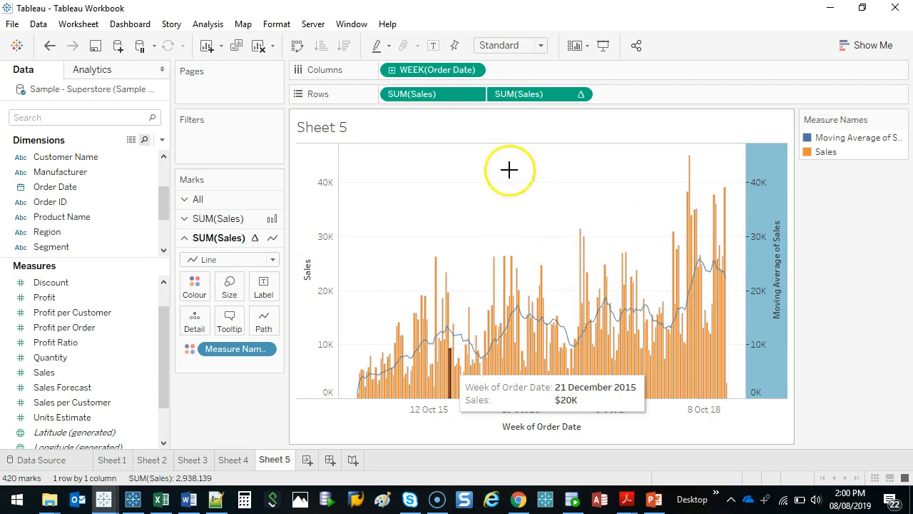
Step: Edit the second Sales field's moving average calculation to use 30 previous values and close the table calculation settings
right_click(548, 94)
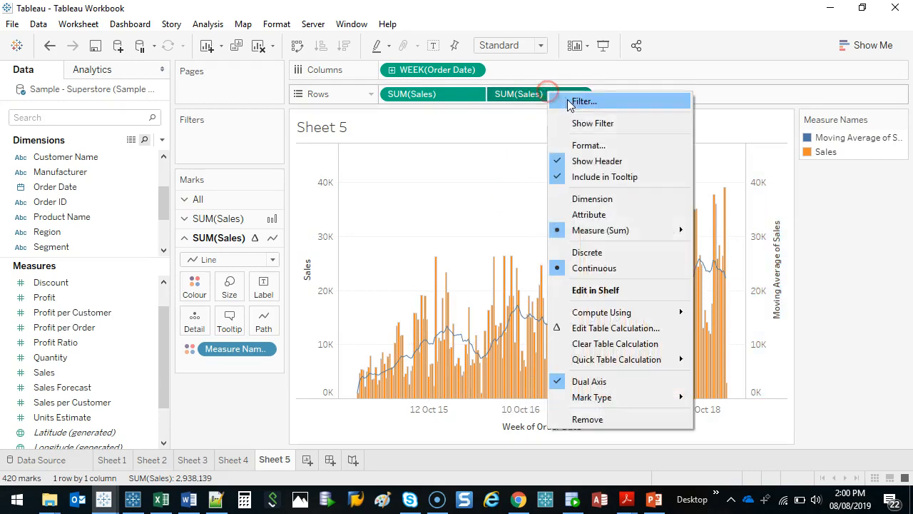
click(606, 328)
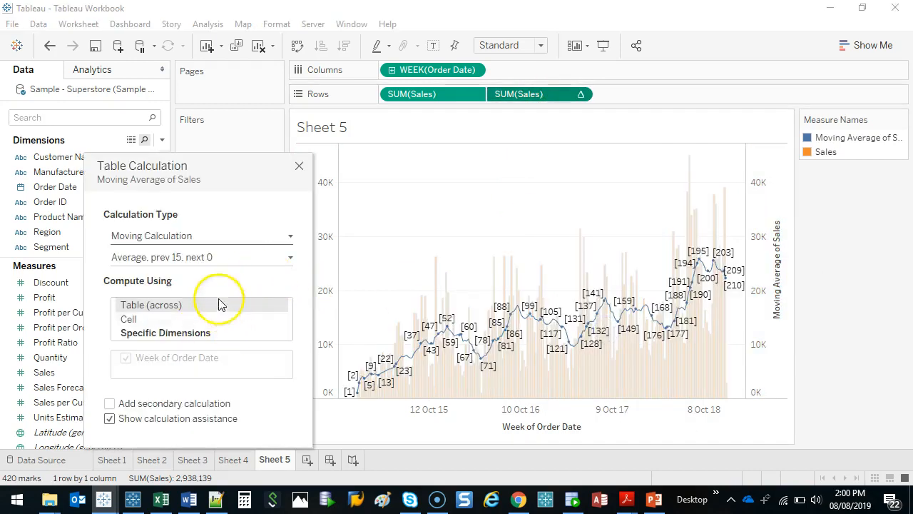
click(253, 259)
click(250, 321)
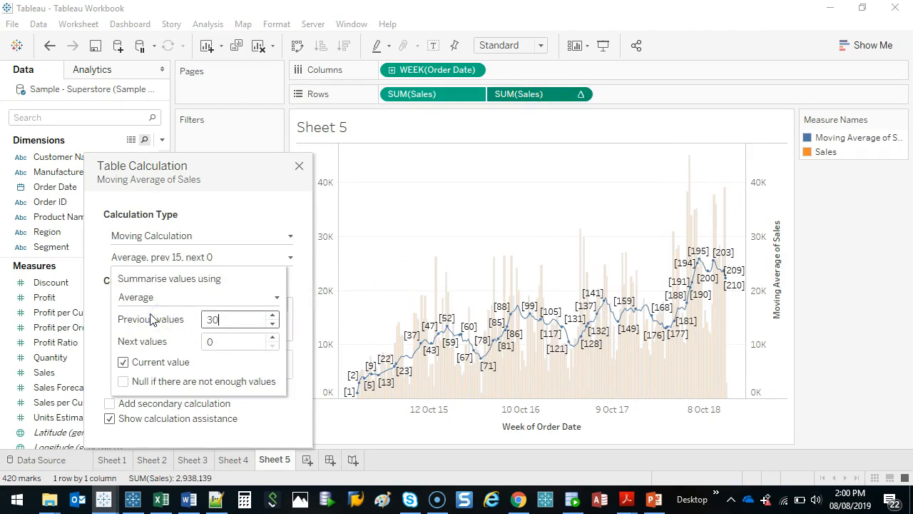
key(Return)
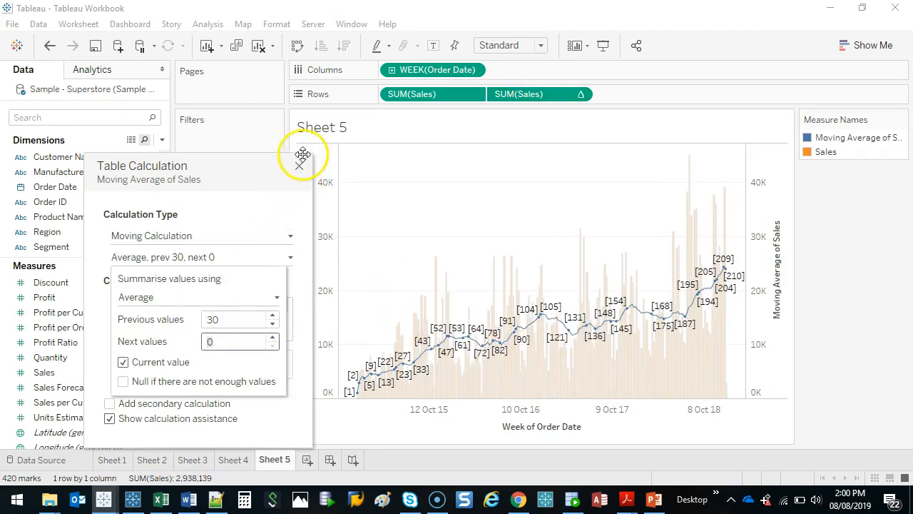
click(281, 205)
click(297, 168)
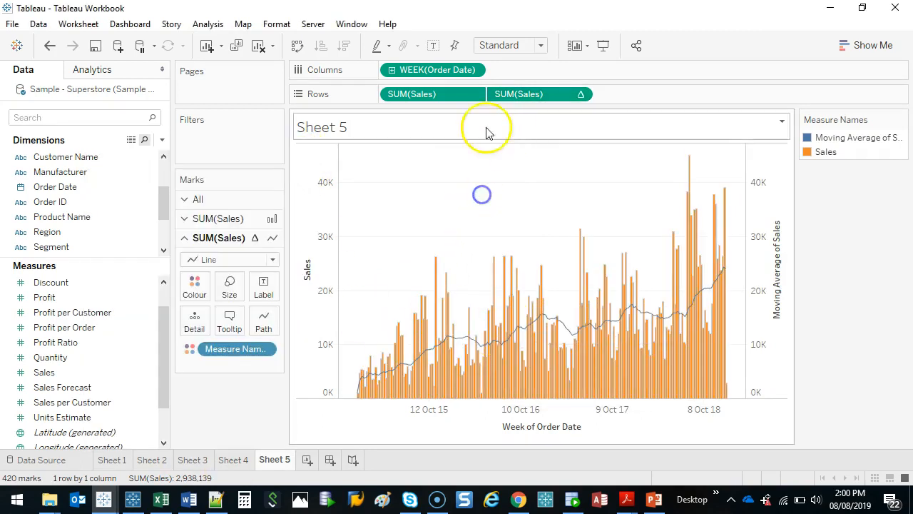
Step: Reduce the opacity of the Sales bars to 53%
click(431, 99)
click(195, 269)
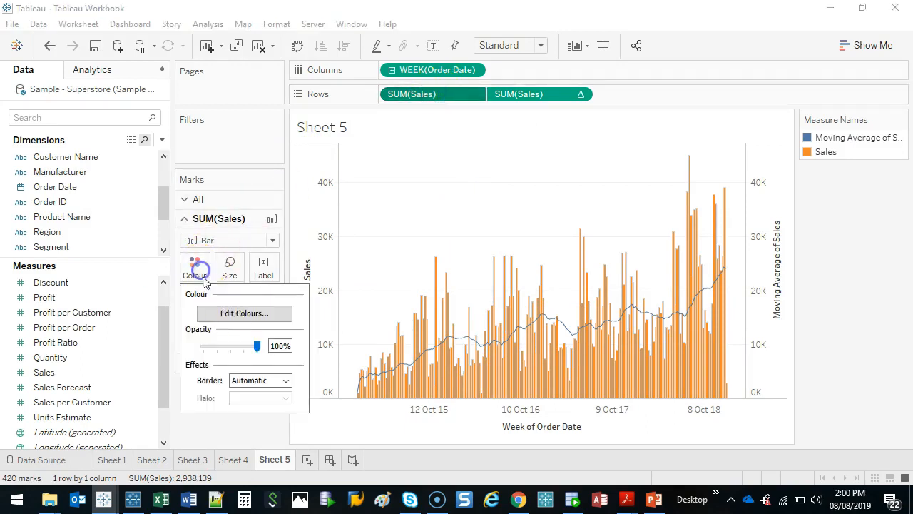
drag(258, 346, 234, 347)
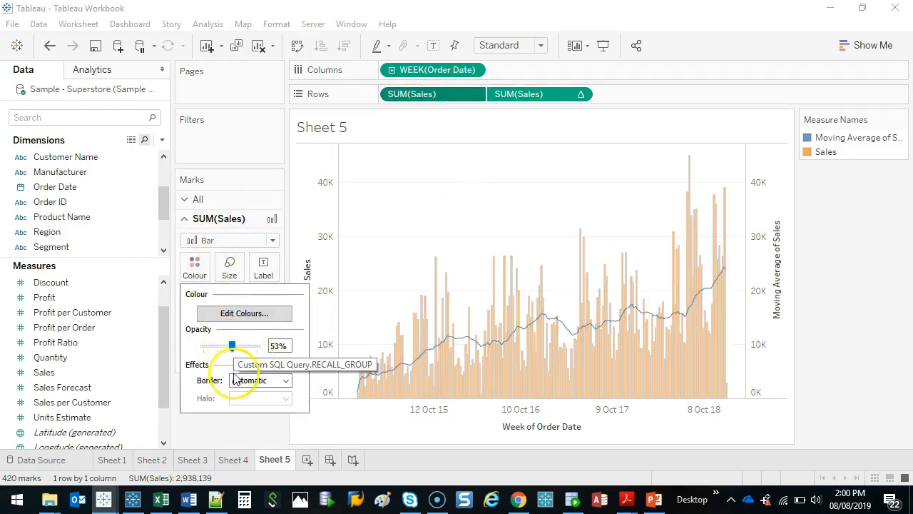
Step: Increase the size of the moving average line so that it is clearly thicker over the bars
click(540, 94)
click(230, 285)
drag(224, 322, 272, 325)
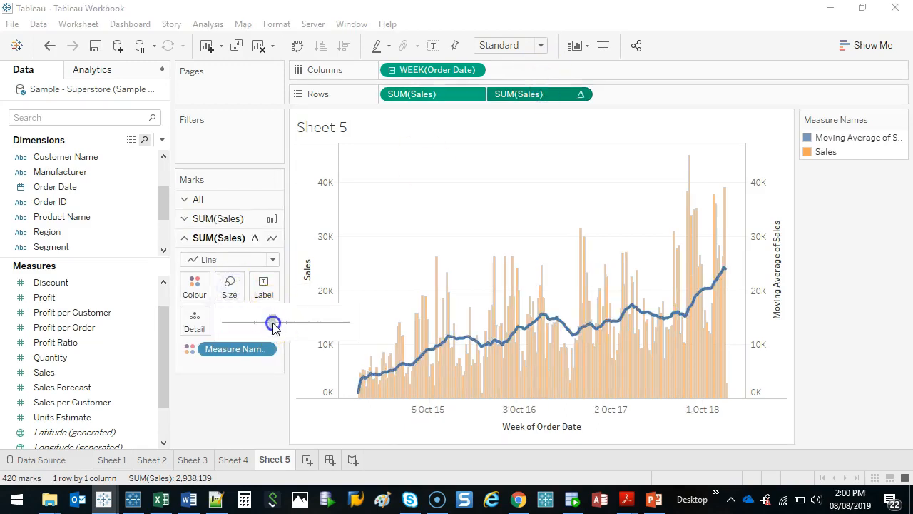
Step: Edit the measure colours, assigning red to the Moving Average of Sales and blue to Sales from the Automatic palette
click(194, 285)
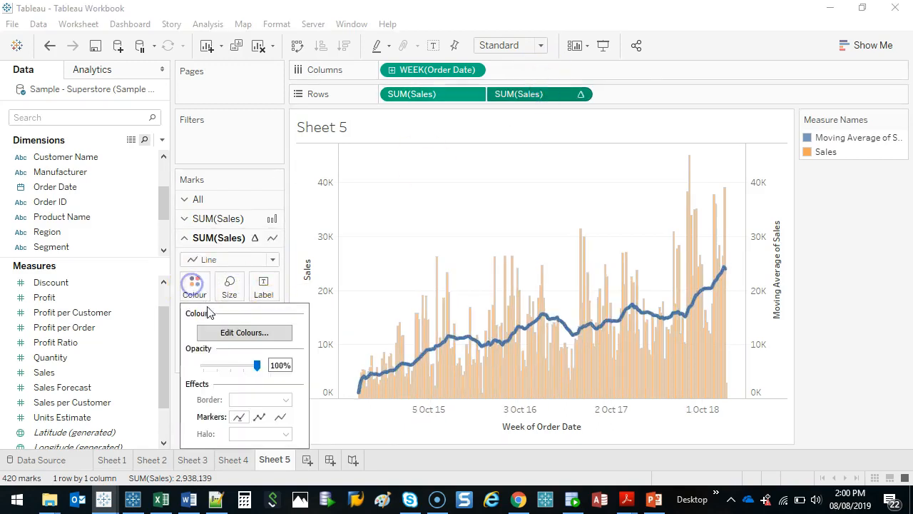
click(257, 332)
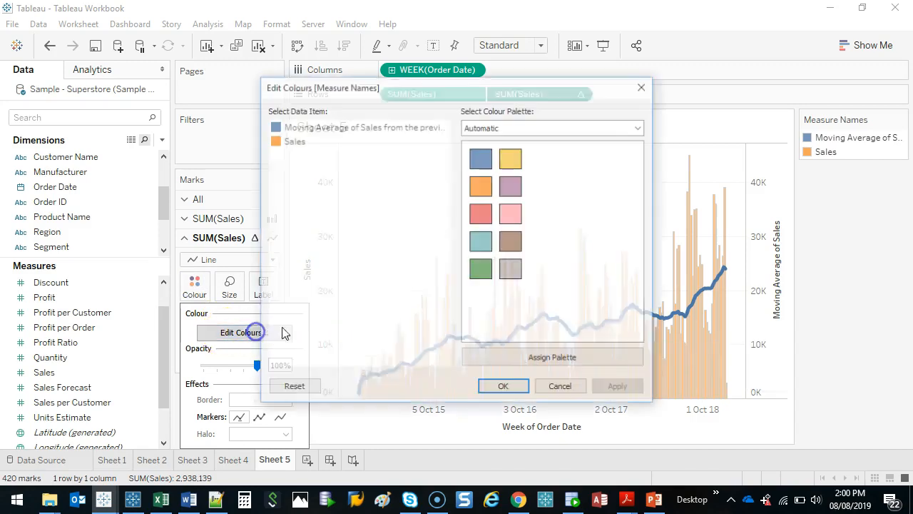
click(326, 127)
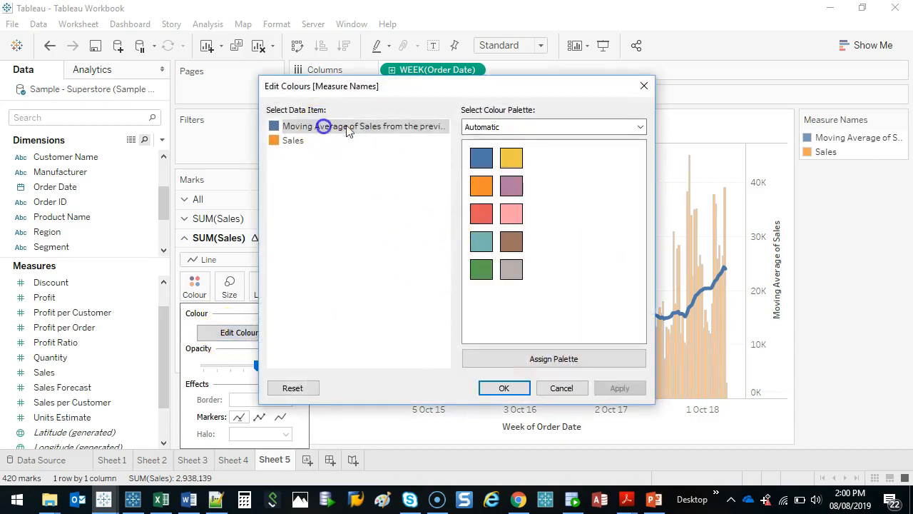
click(481, 214)
click(293, 141)
click(479, 163)
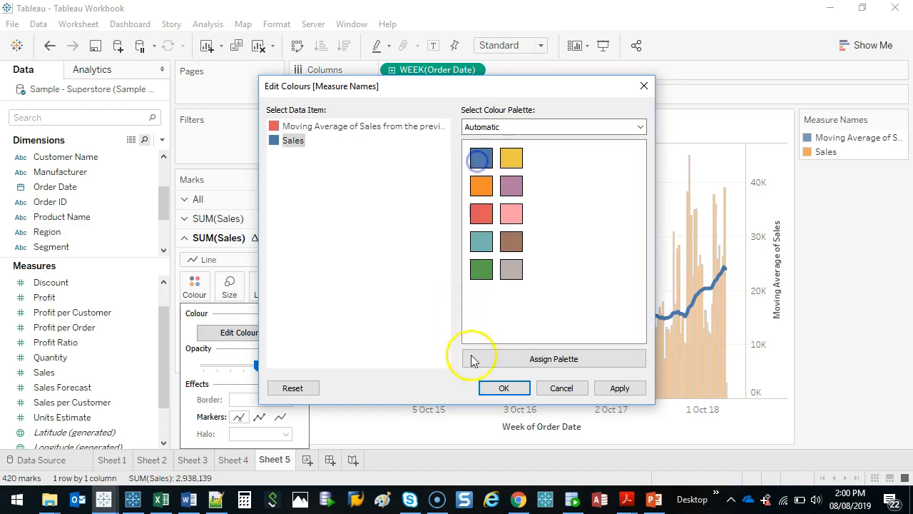
click(504, 388)
click(458, 202)
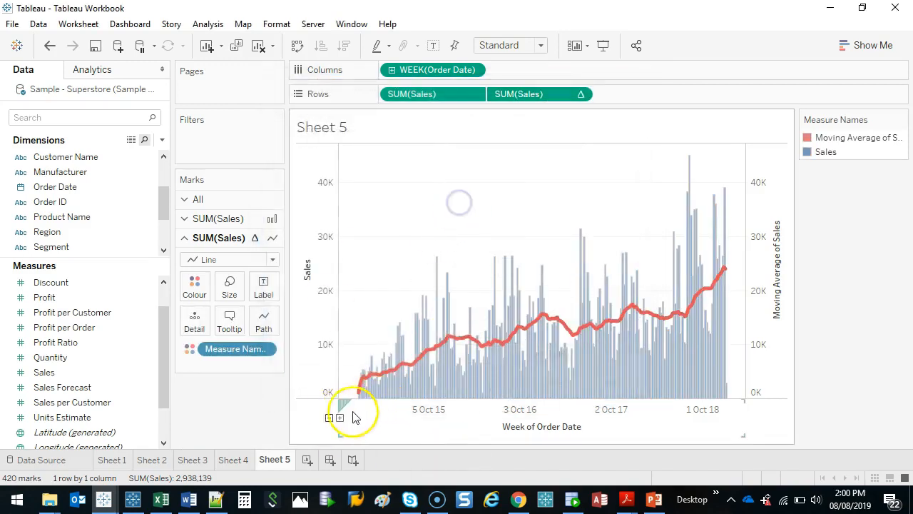